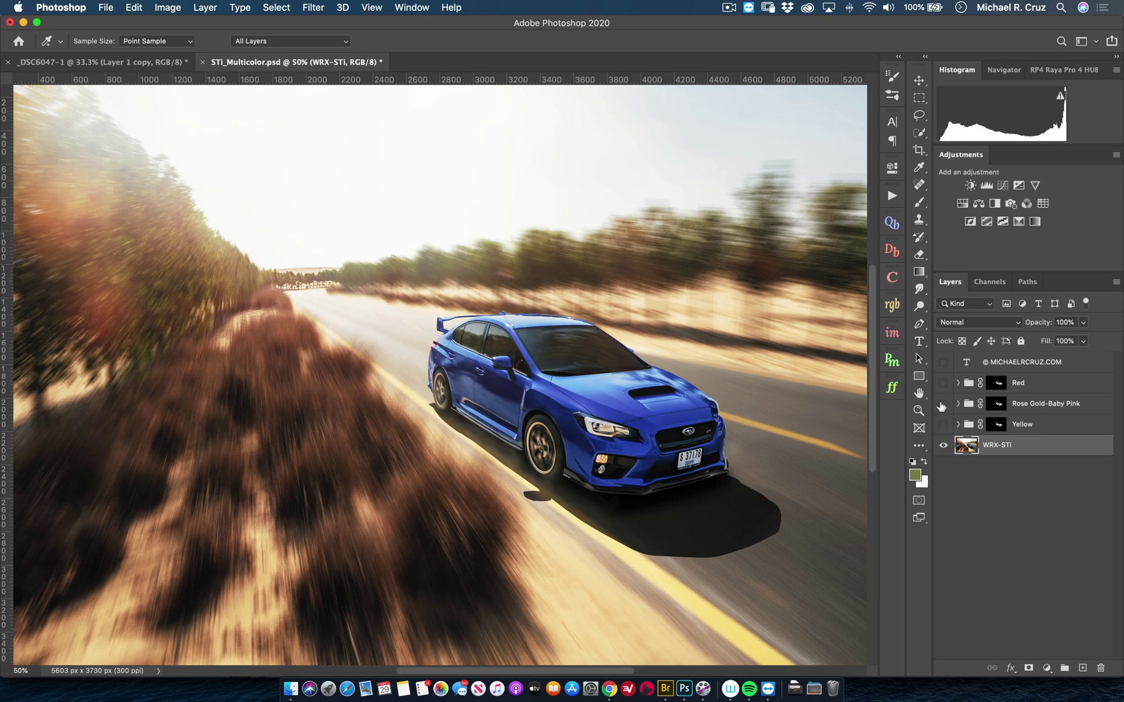
Step: Preview the Rose Gold-Baby Pink and Red colour versions of the car by toggling each group's visibility
{"action": "left_click", "coordinate": [943, 404]}
{"action": "left_click", "coordinate": [943, 404]}
{"action": "left_click", "coordinate": [942, 383]}
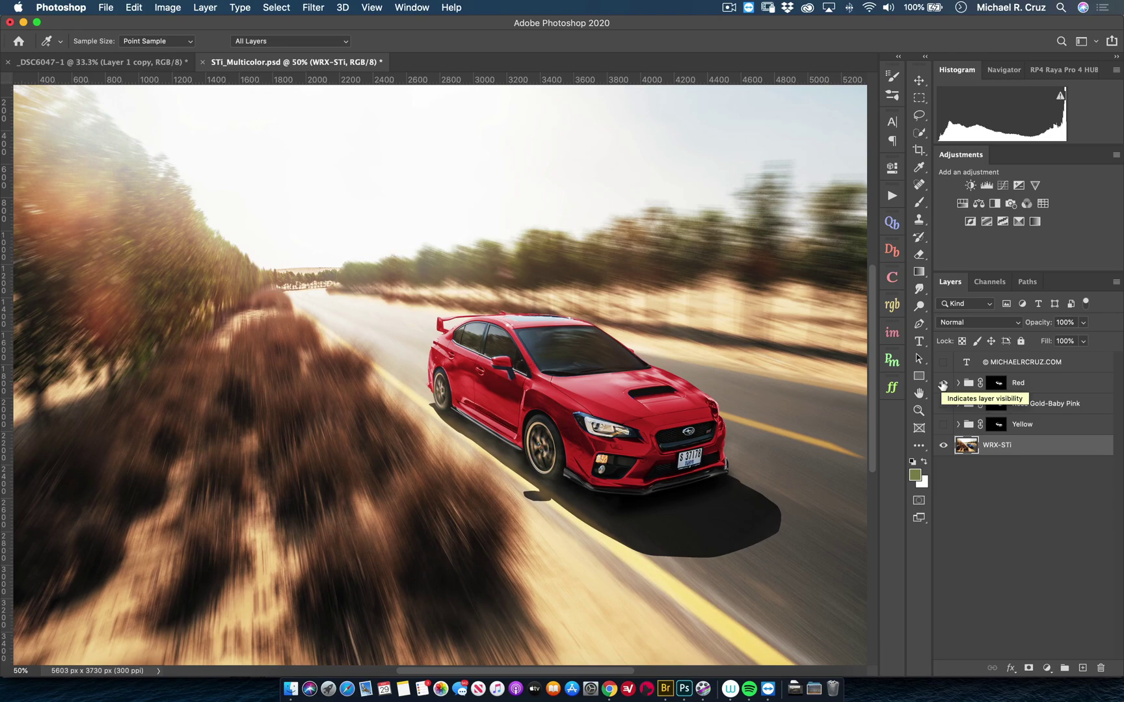
{"action": "left_click", "coordinate": [942, 383]}
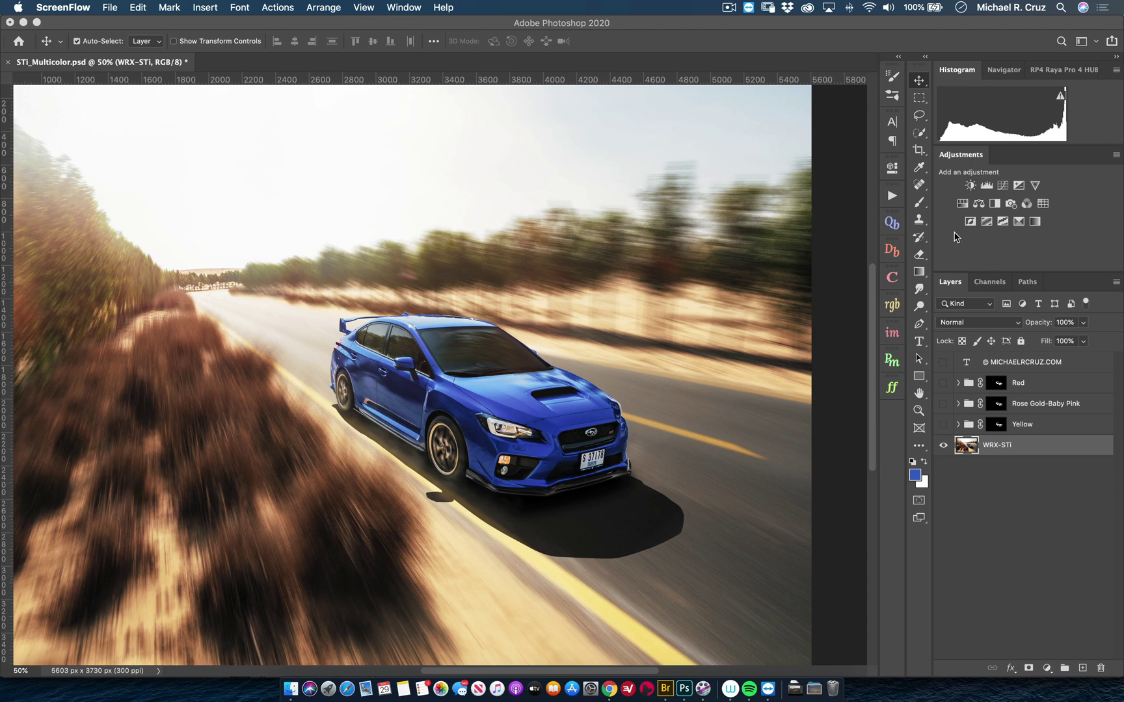
Step: Add a Hue/Saturation adjustment above the WRX-STi layer and target its Blues range by sampling several spots on the car's blue paint
{"action": "left_click", "coordinate": [961, 206]}
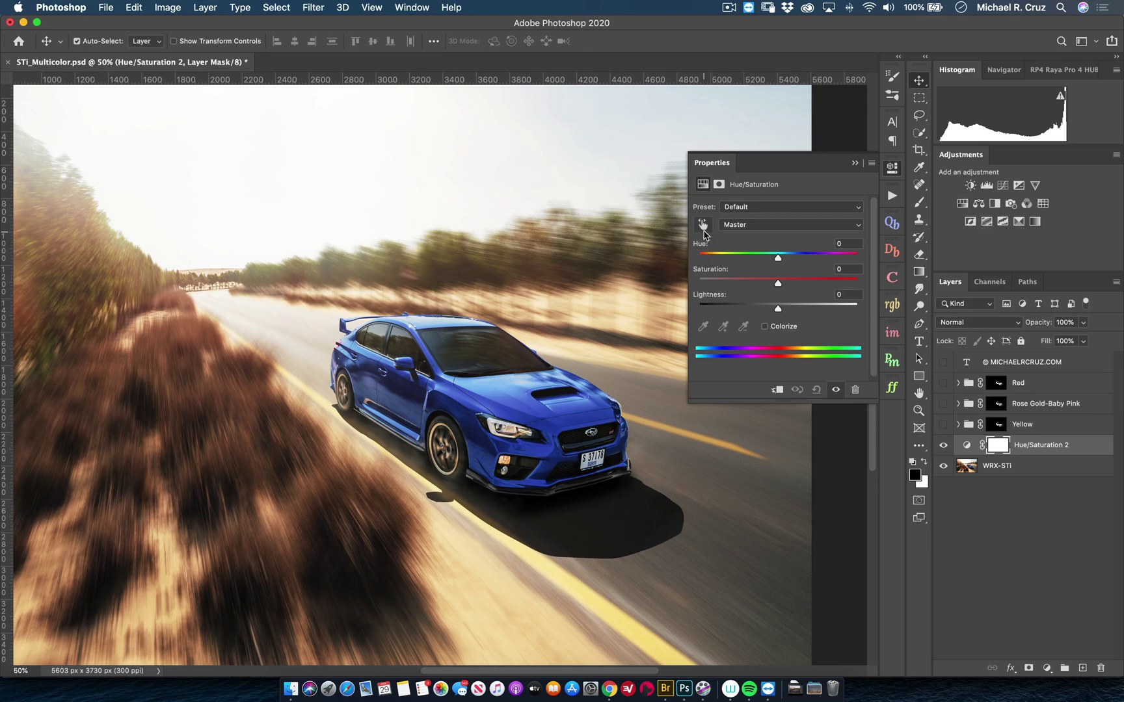
{"action": "left_click", "coordinate": [703, 226]}
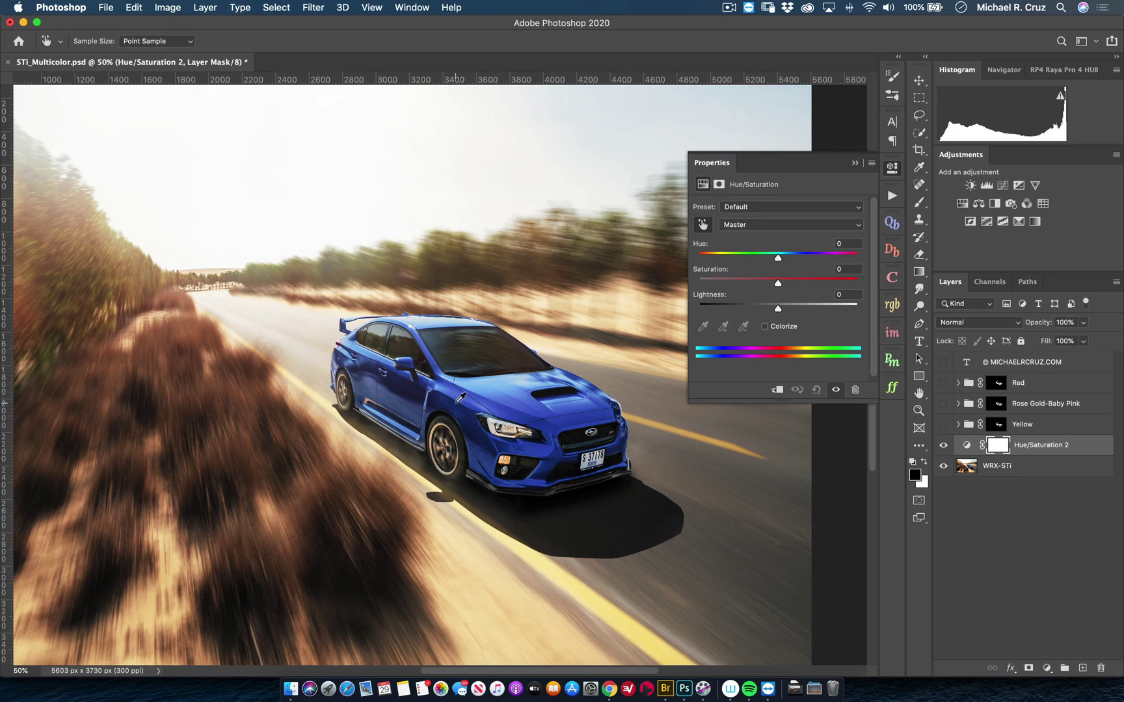
{"action": "left_click", "coordinate": [461, 397]}
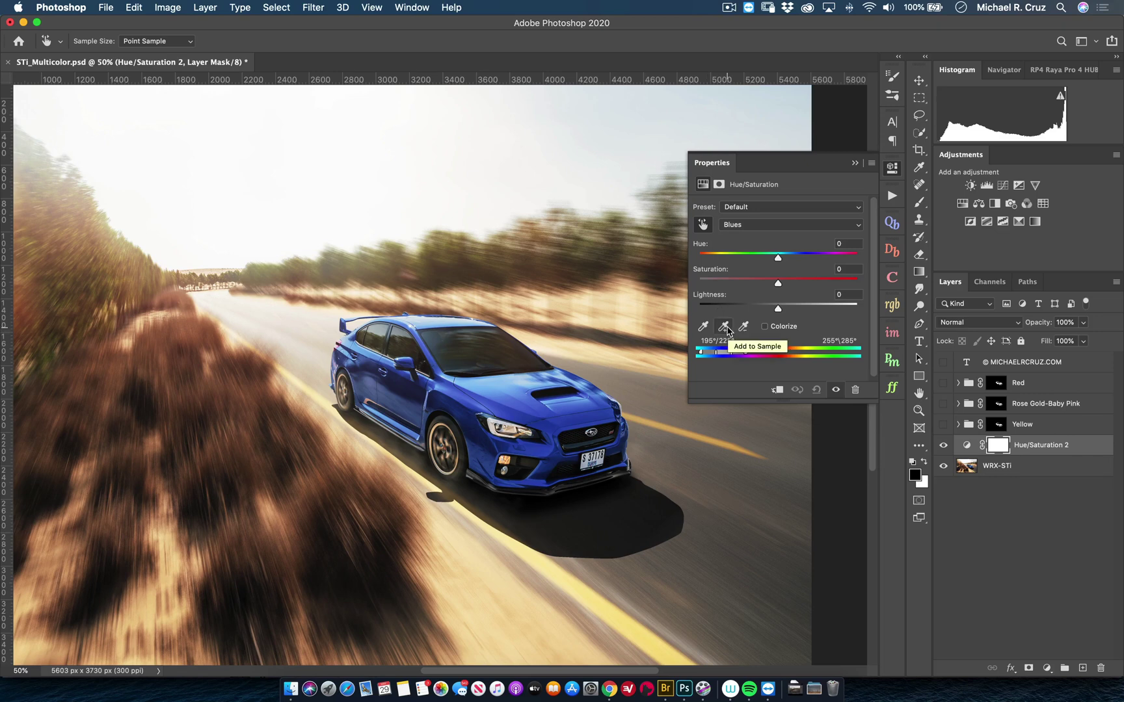
{"action": "left_click", "coordinate": [724, 327]}
{"action": "left_click", "coordinate": [498, 385]}
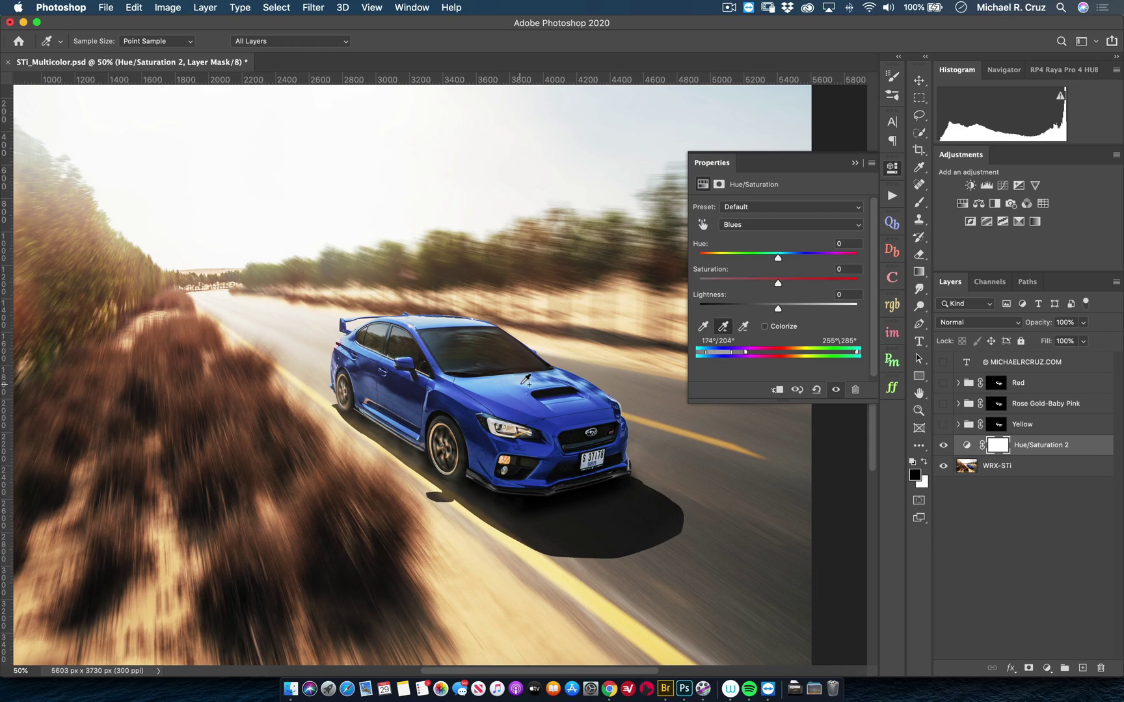
{"action": "left_click", "coordinate": [568, 383]}
Step: Shift the Blues hue to -155 and raise the lightness to recolour the car bright green
{"action": "mouse_move", "coordinate": [777, 258]}
{"action": "left_mouse_down"}
{"action": "mouse_move", "coordinate": [700, 263]}
{"action": "mouse_move", "coordinate": [859, 262]}
{"action": "mouse_move", "coordinate": [779, 260]}
{"action": "left_mouse_up"}
{"action": "left_click_drag", "start_coordinate": [778, 260], "coordinate": [835, 267]}
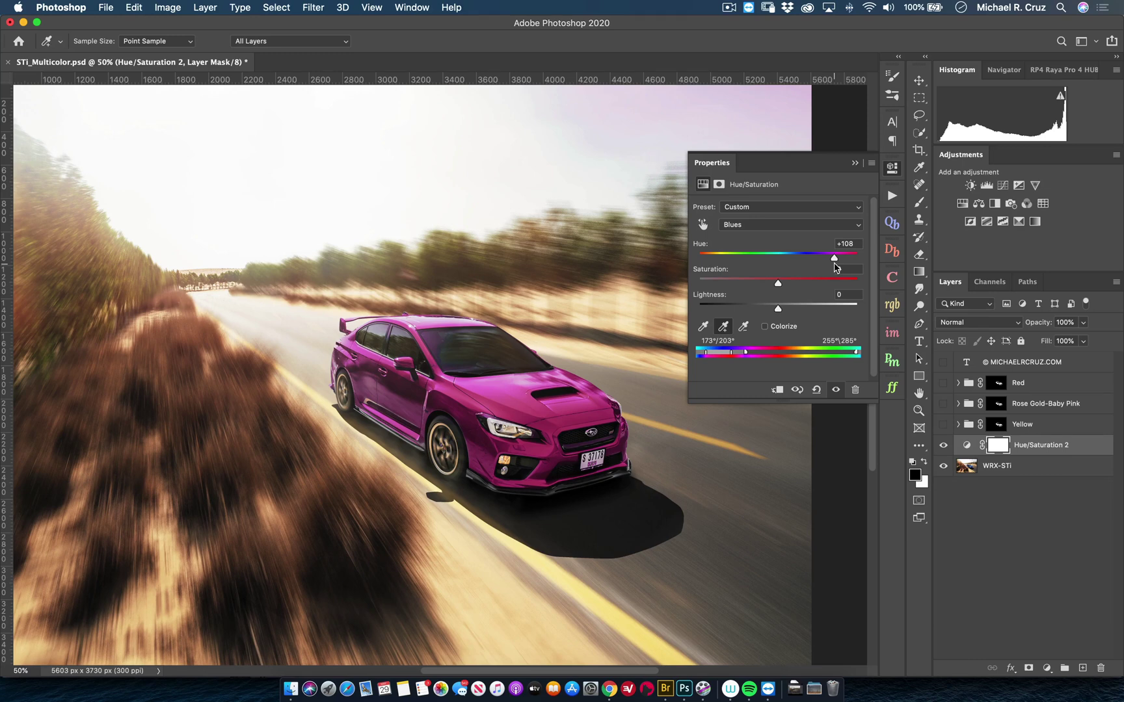
{"action": "left_click_drag", "start_coordinate": [835, 267], "coordinate": [707, 260]}
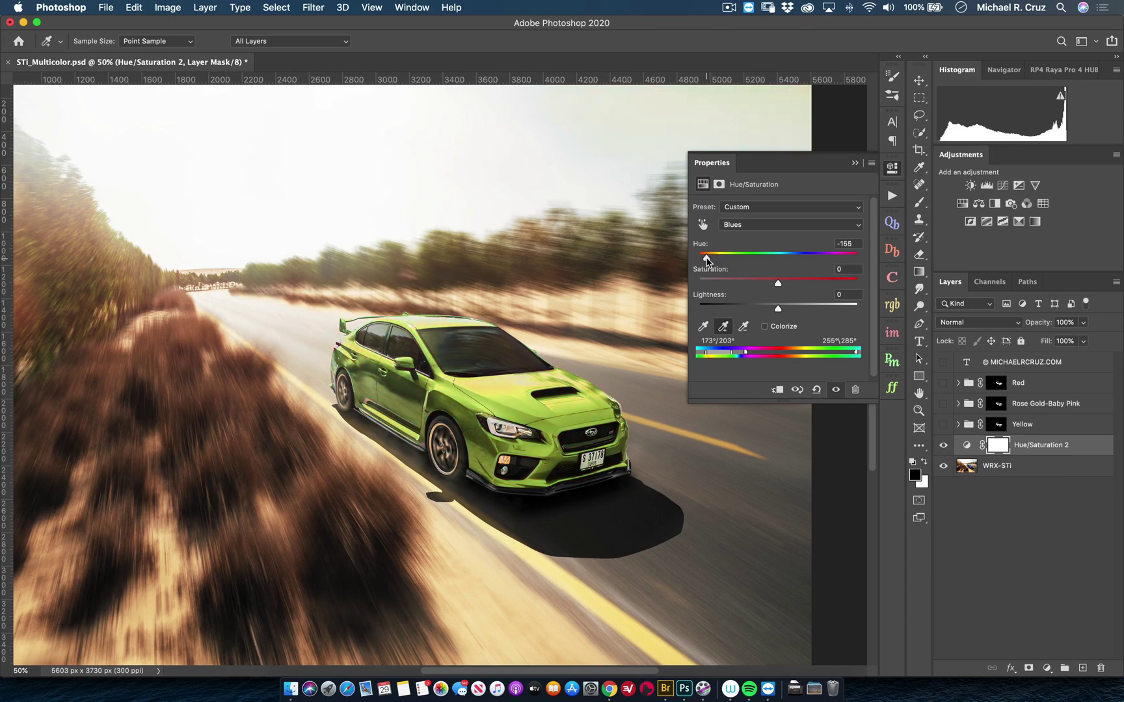
{"action": "left_click_drag", "start_coordinate": [778, 309], "coordinate": [807, 289]}
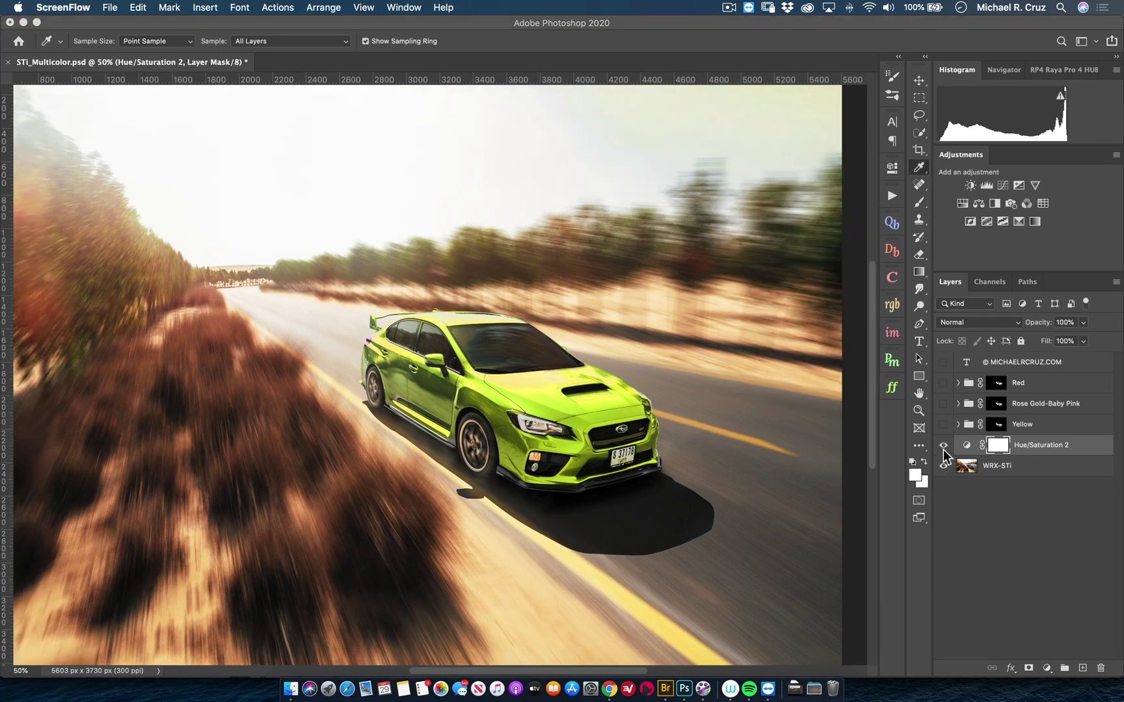
Step: Hide the Hue/Saturation 2 adjustment and briefly toggle the Yellow group on and off to preview that colour version
{"action": "left_click", "coordinate": [943, 445]}
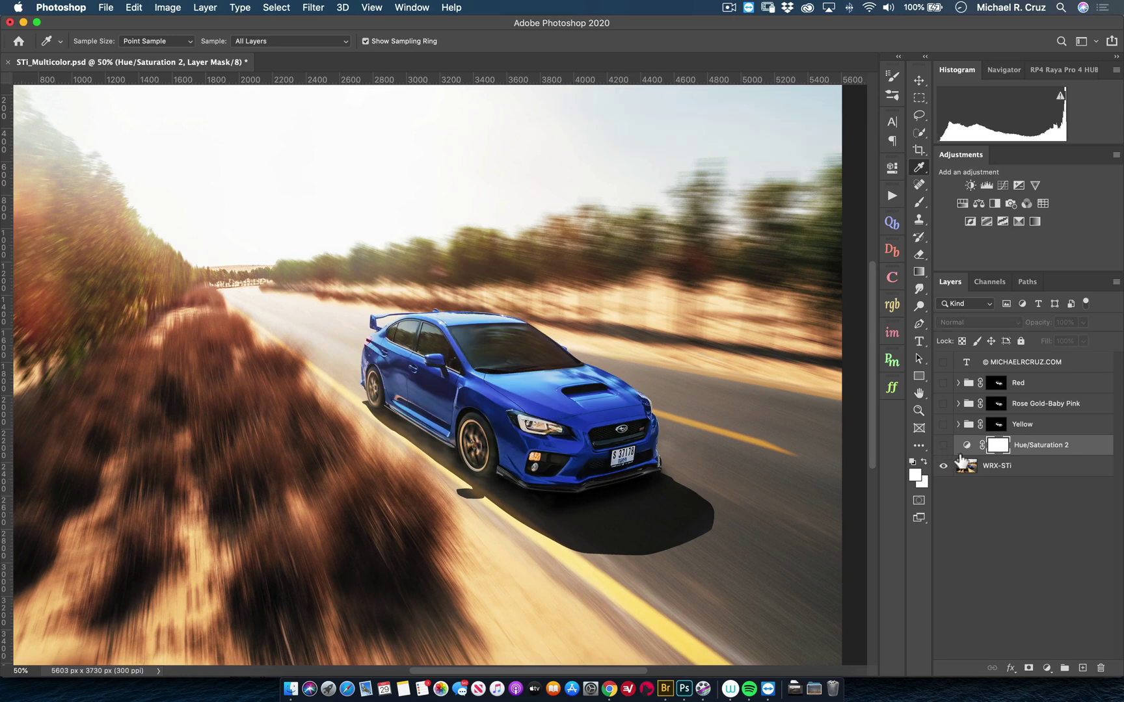
{"action": "left_click", "coordinate": [943, 424]}
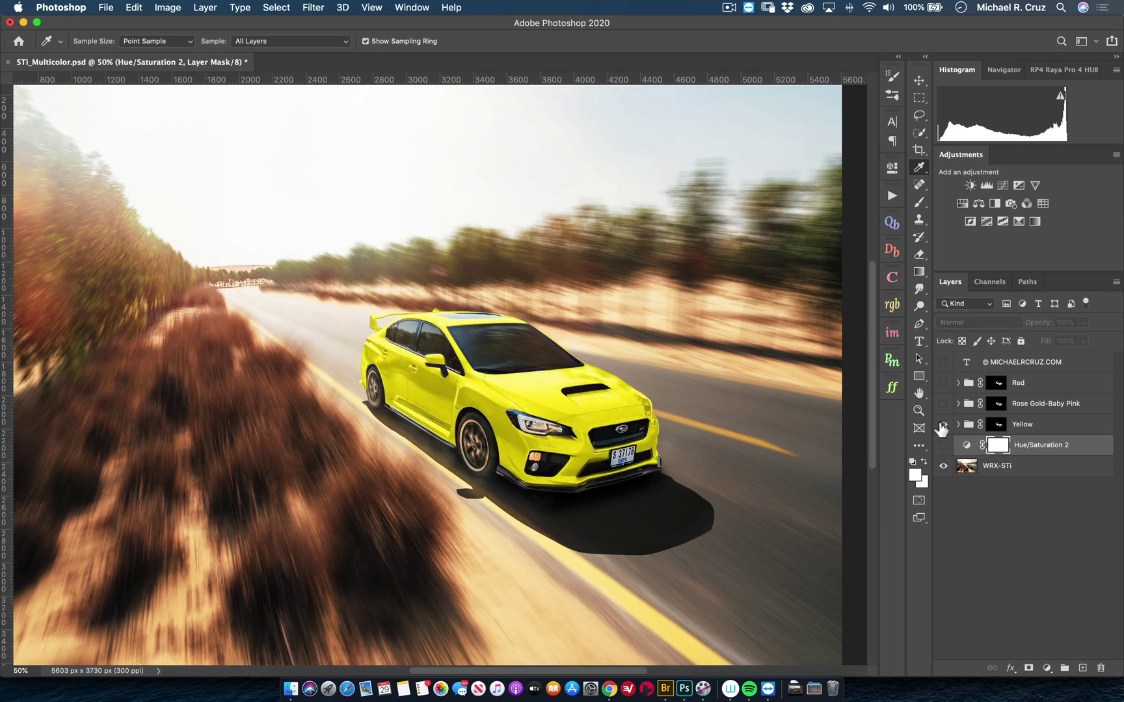
{"action": "left_click", "coordinate": [943, 424]}
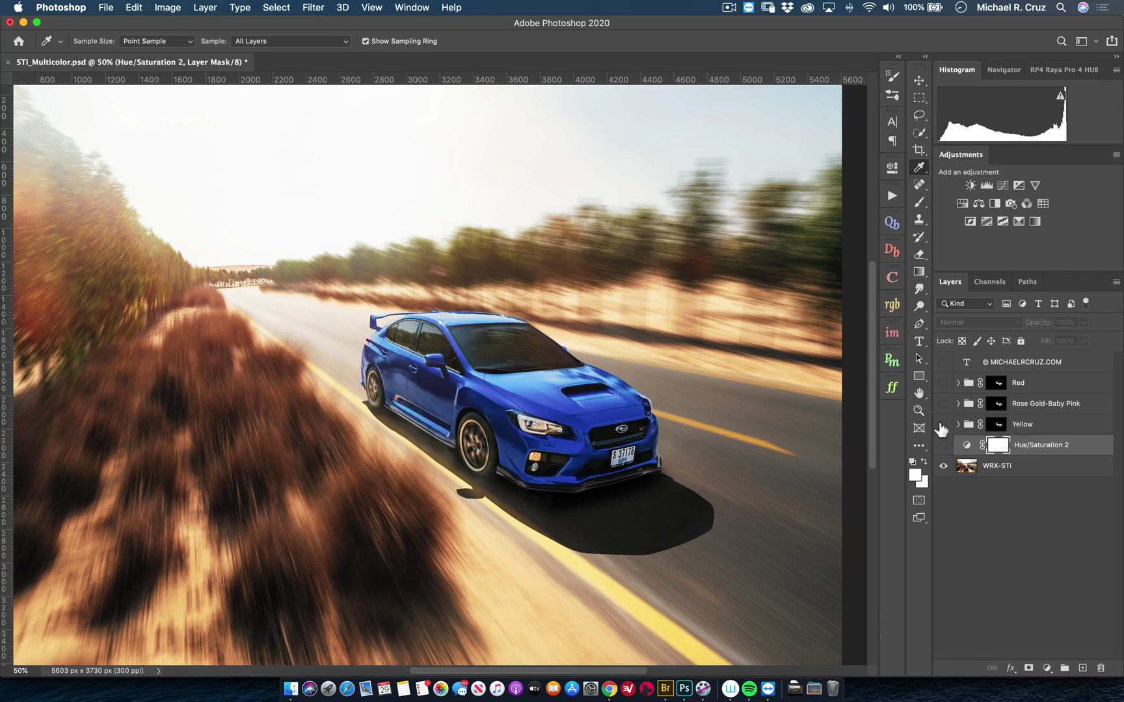
Step: Examine the Yellow group's layer mask on its own, then return to the normal image view
{"action": "left_click", "coordinate": [1038, 475]}
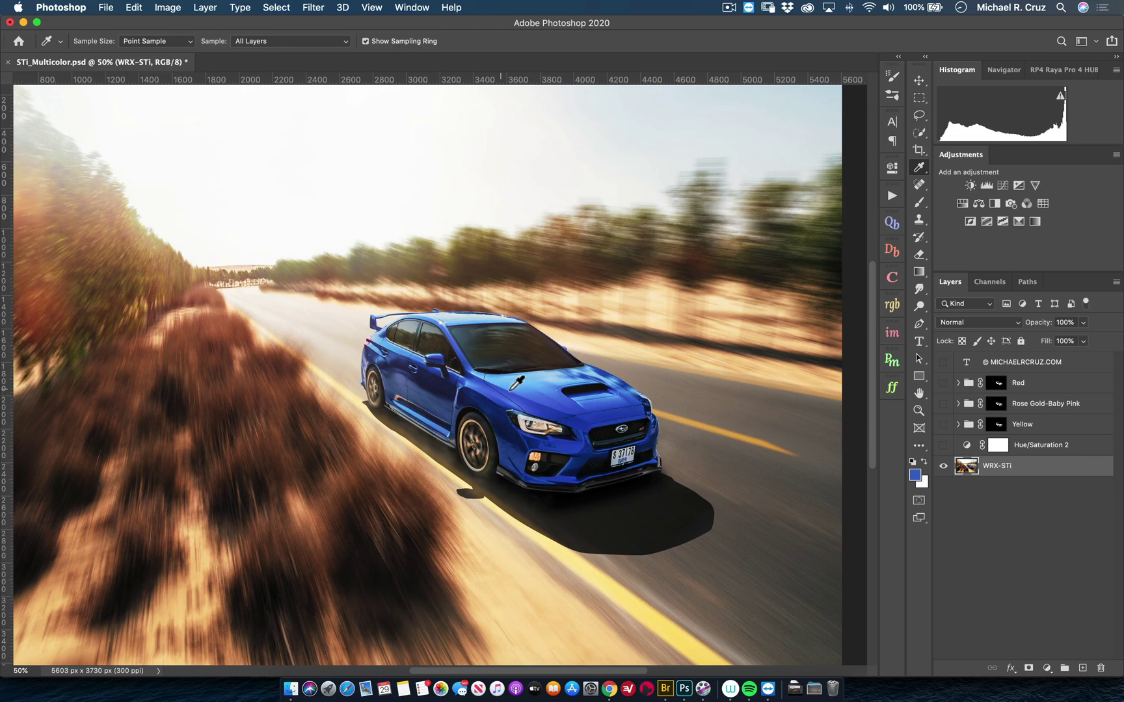
{"action": "left_click", "coordinate": [998, 426], "text": "alt"}
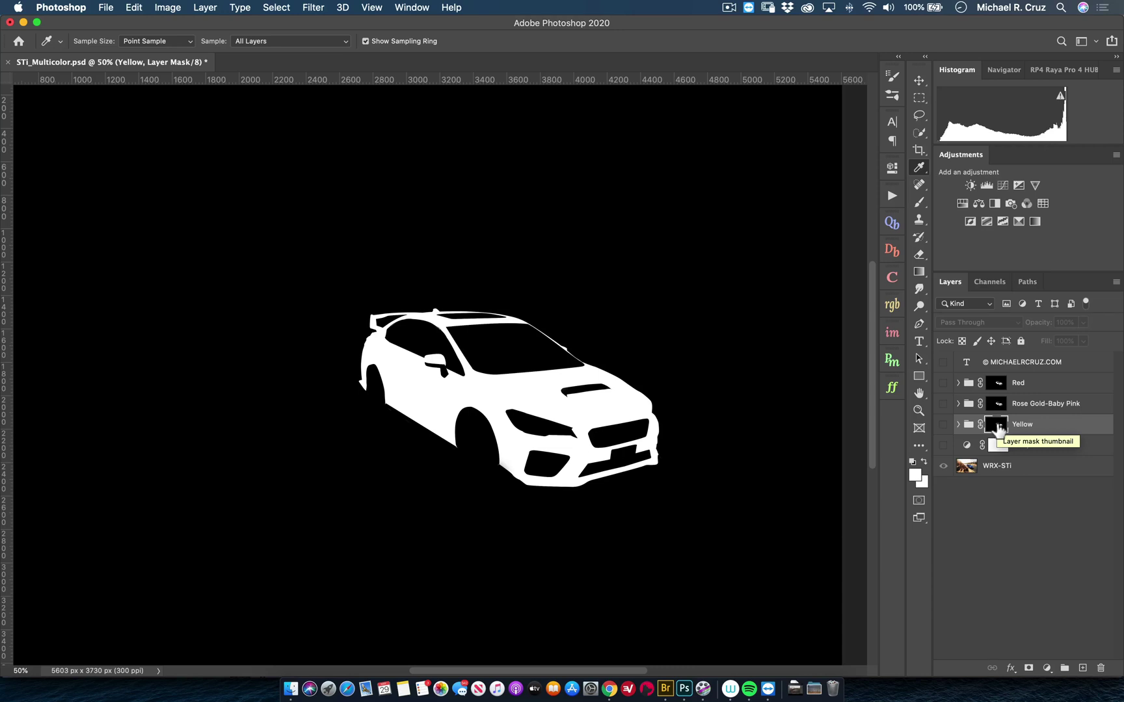
{"action": "left_click", "coordinate": [998, 429], "text": "alt"}
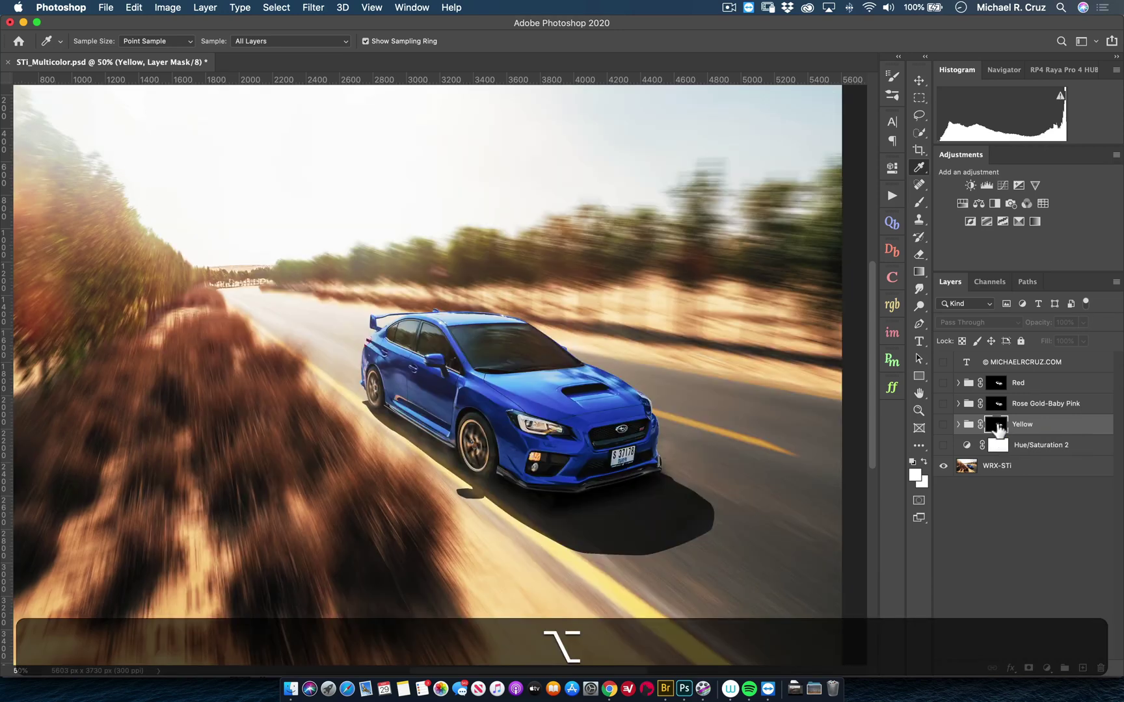
Step: Create a new group directly above the WRX-STi layer, copy the Yellow group's mask onto it, and leave the new group selected
{"action": "left_click", "coordinate": [1051, 466]}
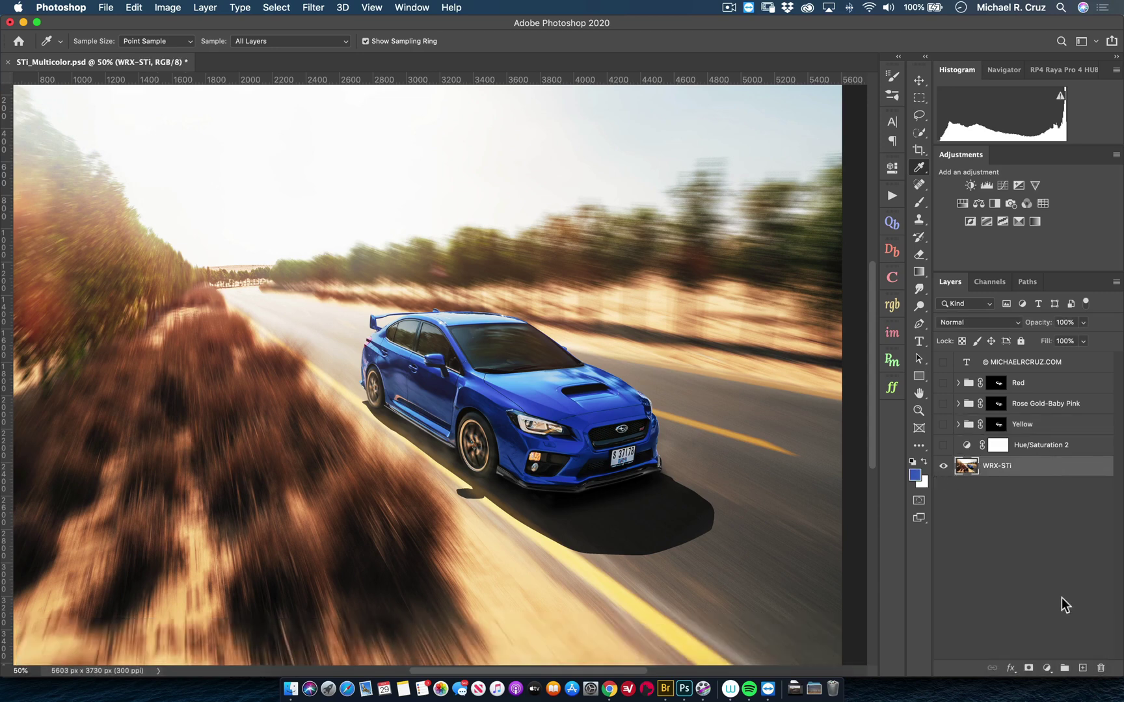
{"action": "left_click", "coordinate": [1063, 670]}
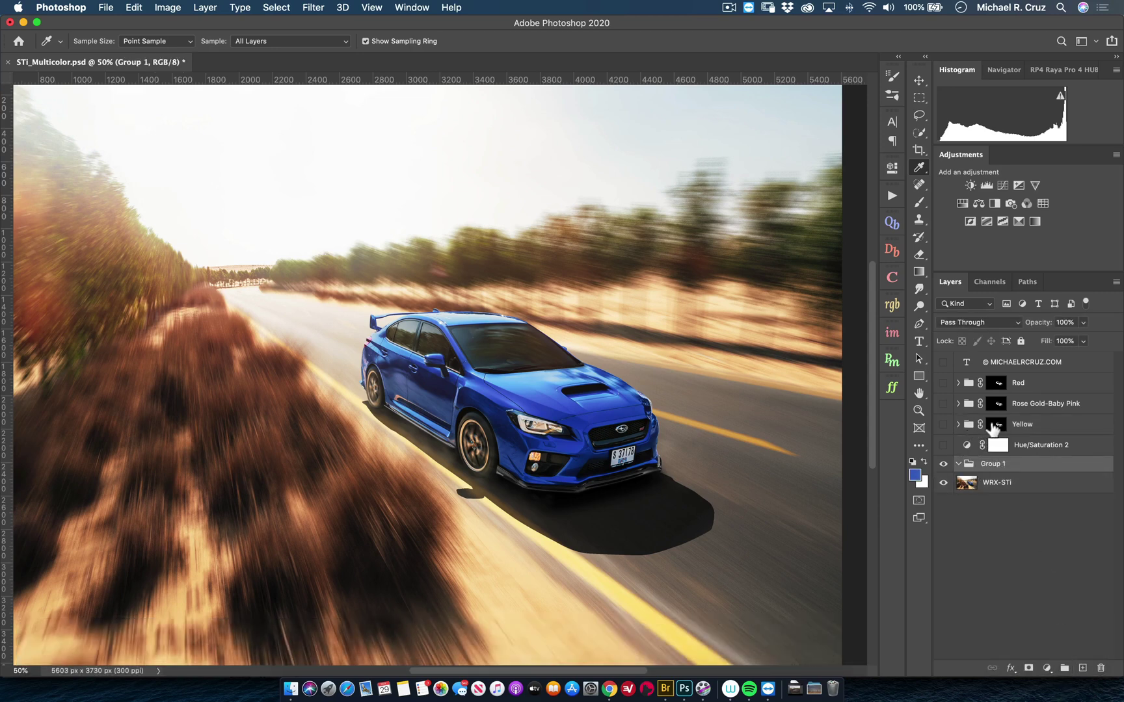
{"action": "left_click_drag", "start_coordinate": [995, 424], "coordinate": [1003, 466]}
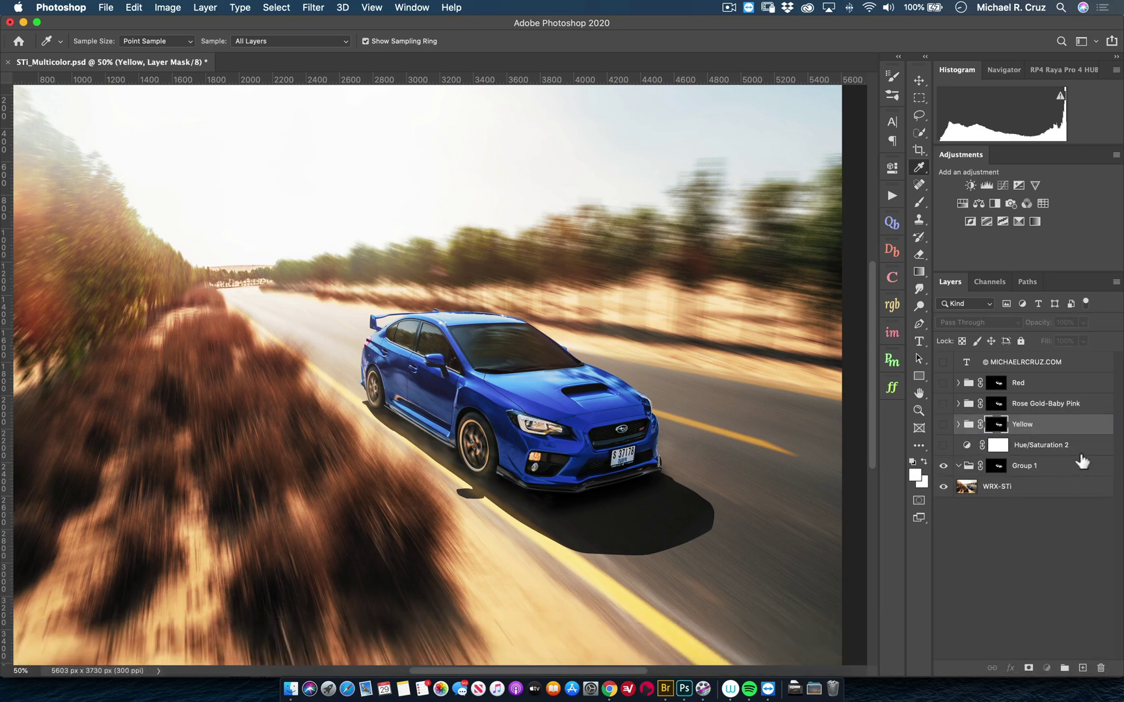
{"action": "left_click", "coordinate": [1078, 474]}
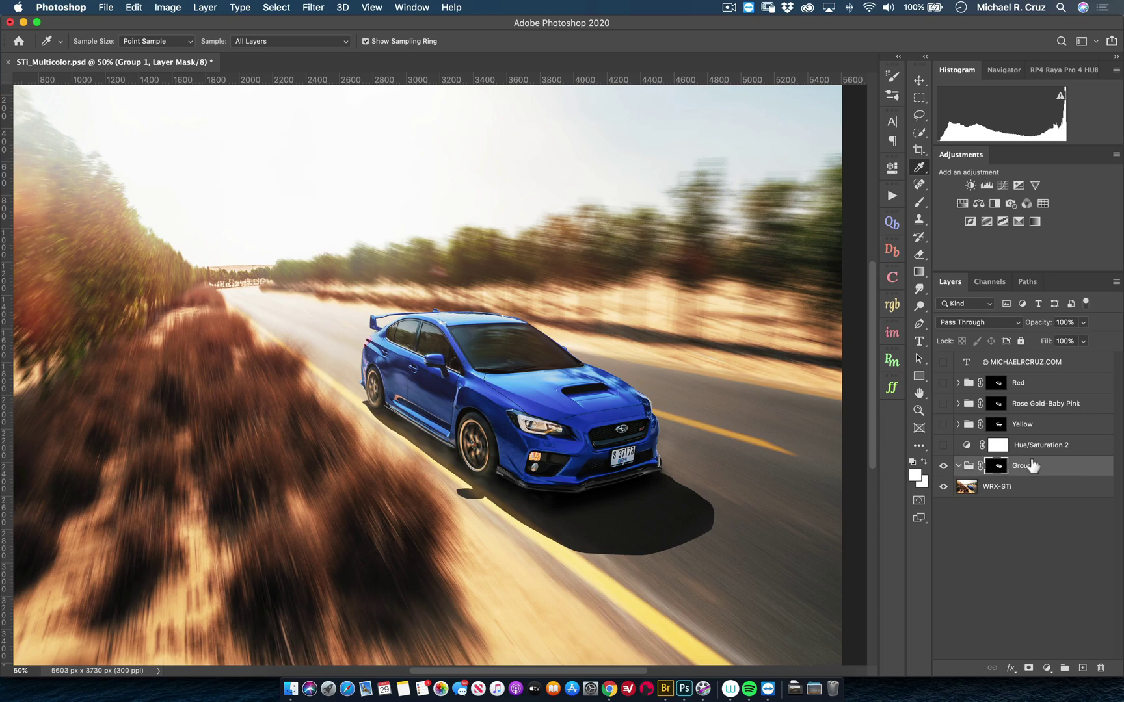
{"action": "left_click", "coordinate": [1067, 466]}
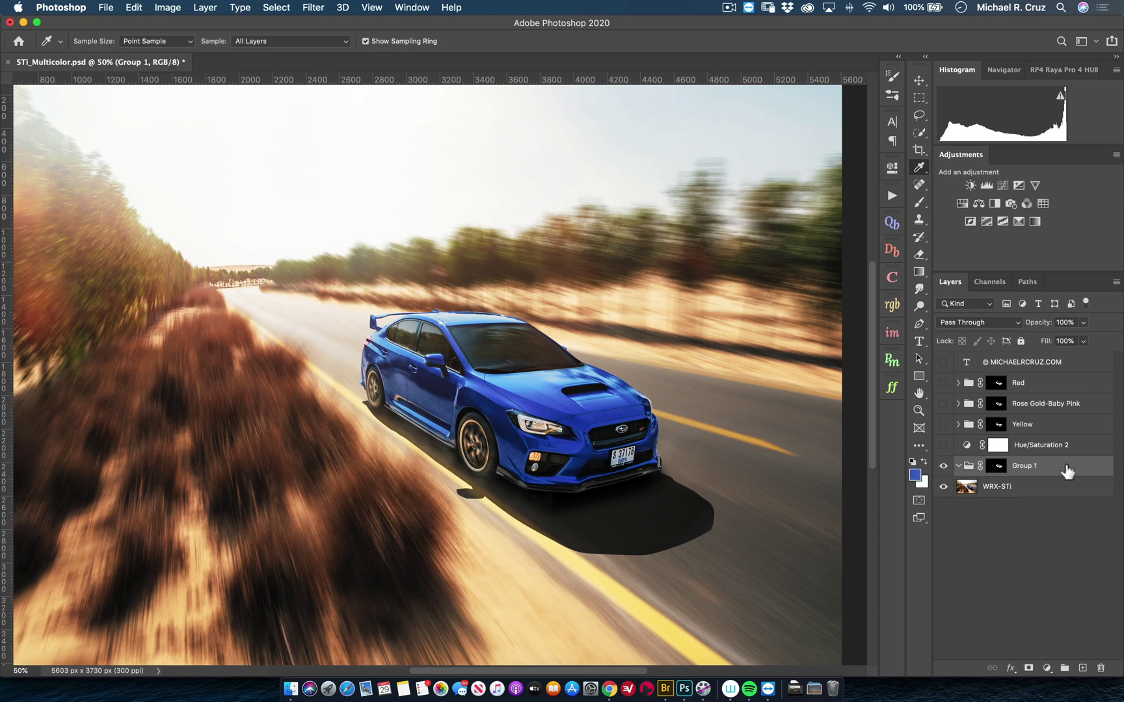
Step: Add a Hue/Saturation adjustment inside Group 1 and target its Blues range with several samples from the car's hood and body
{"action": "left_click", "coordinate": [962, 204]}
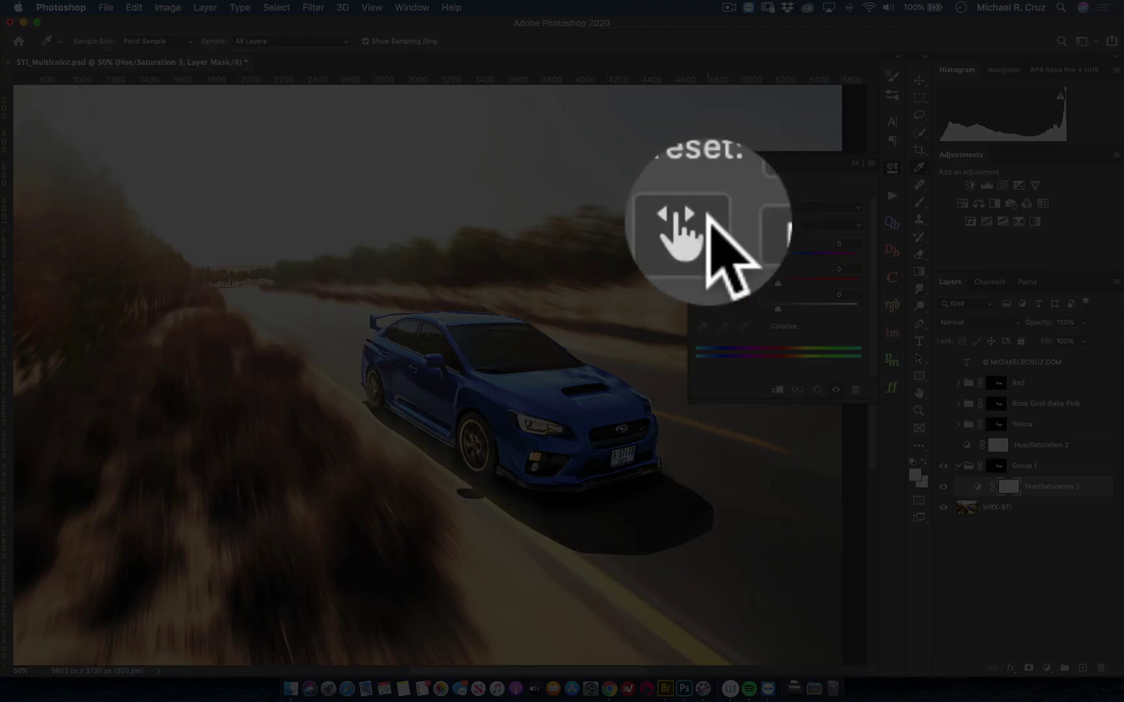
{"action": "left_click", "coordinate": [703, 225]}
{"action": "left_click", "coordinate": [703, 224]}
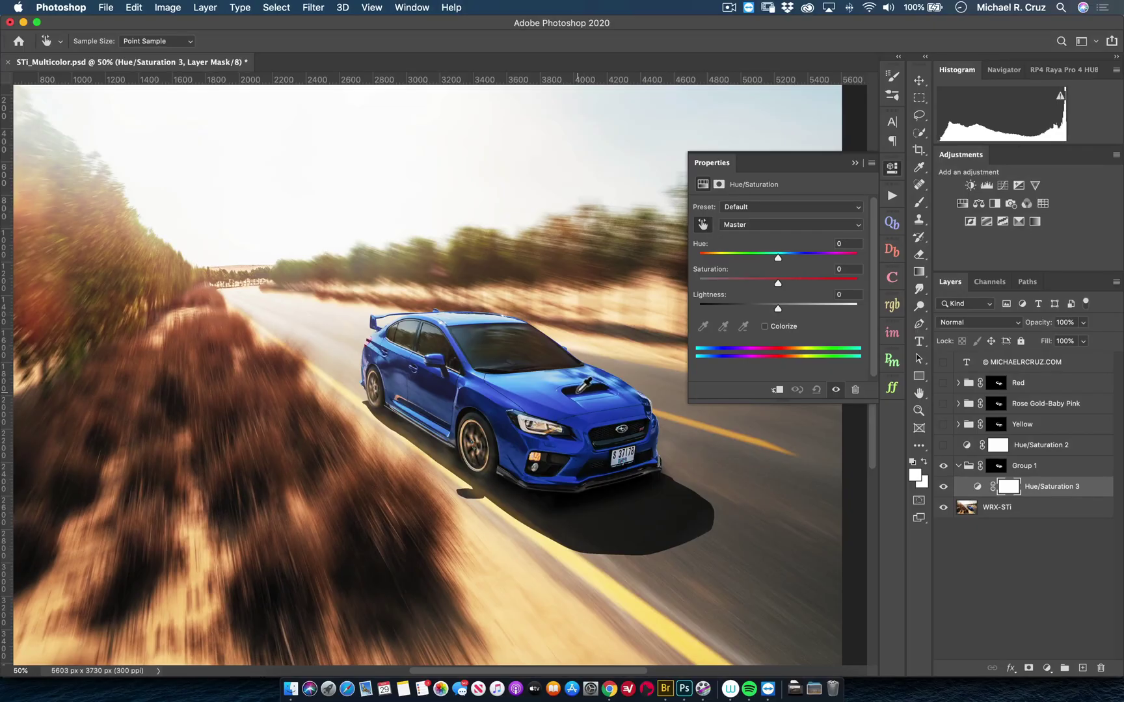
{"action": "left_click", "coordinate": [505, 397]}
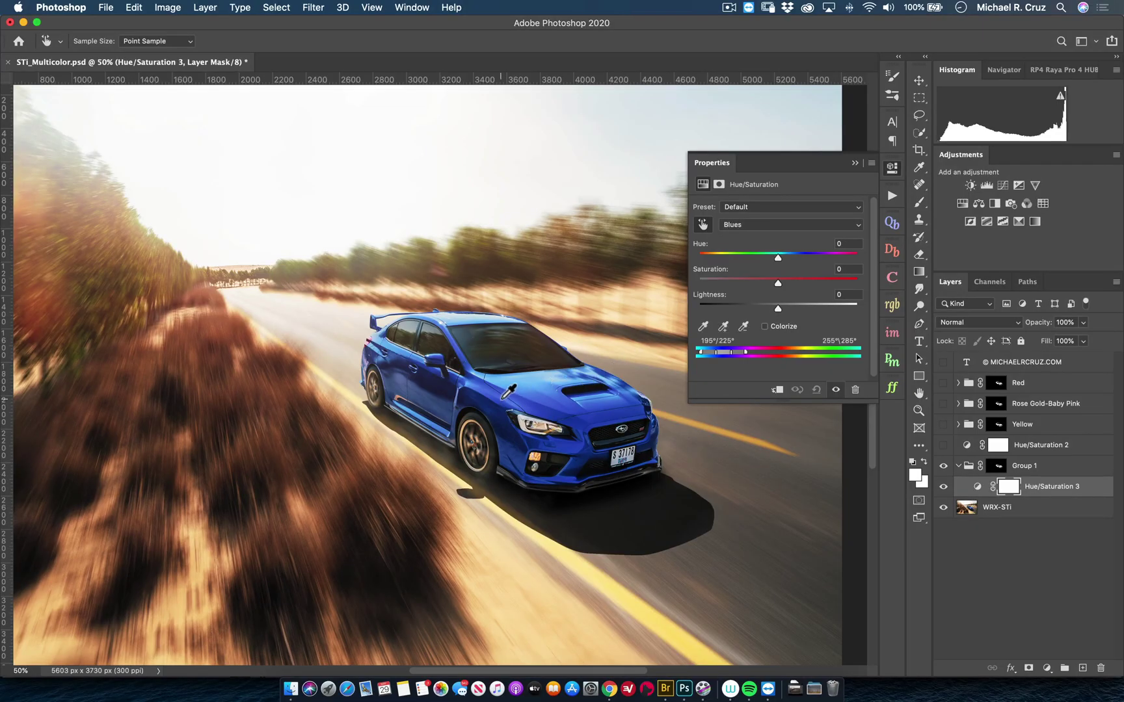
{"action": "left_click", "coordinate": [722, 326]}
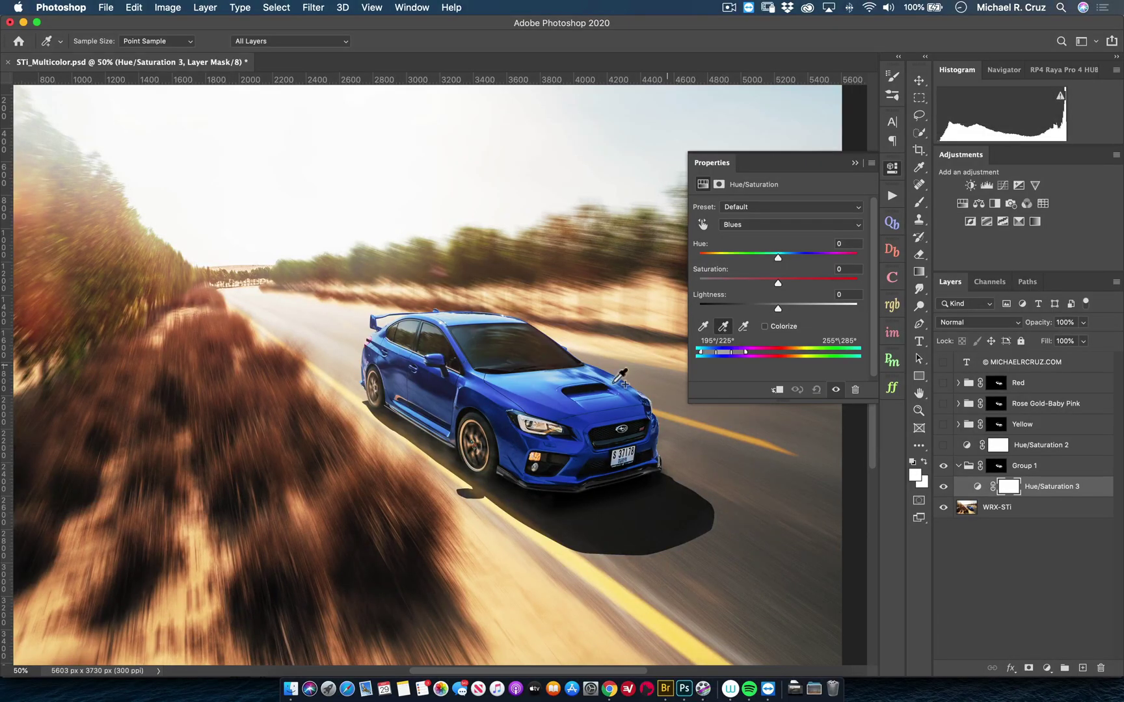
{"action": "left_click", "coordinate": [544, 386]}
{"action": "left_click", "coordinate": [562, 384]}
Step: Set the Blues saturation to -100 and lightness to +53 to turn the car light grey, and collapse the adjustment's properties
{"action": "left_click_drag", "start_coordinate": [778, 281], "coordinate": [706, 281]}
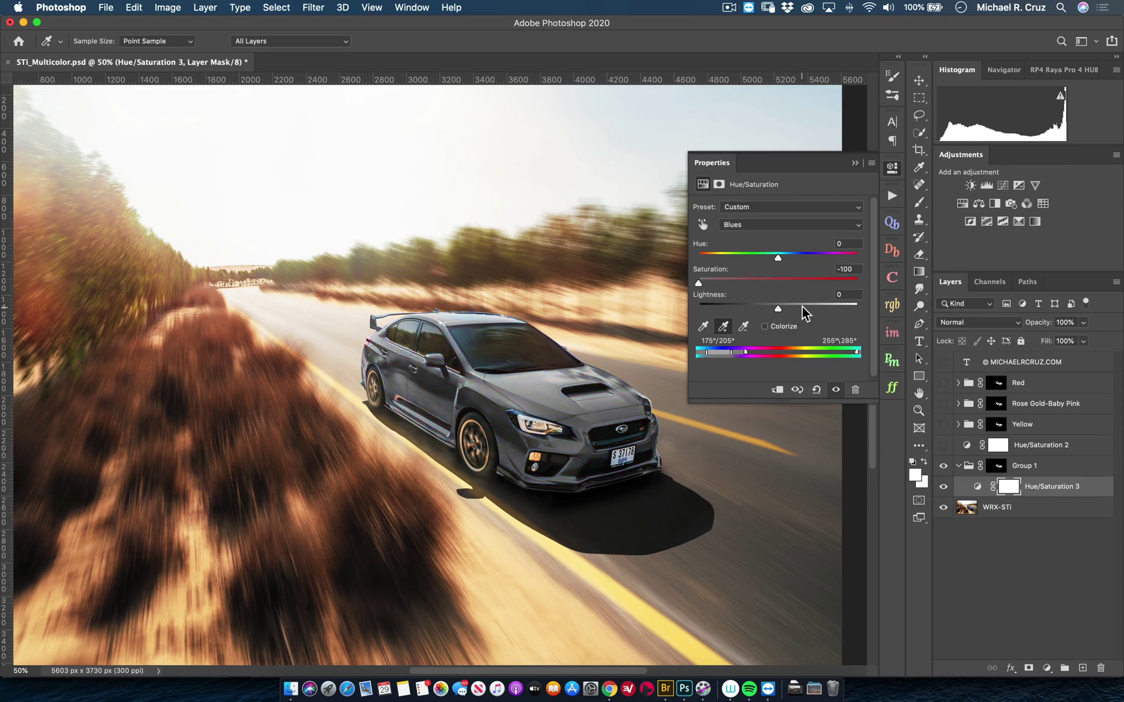
{"action": "left_click_drag", "start_coordinate": [810, 308], "coordinate": [813, 308]}
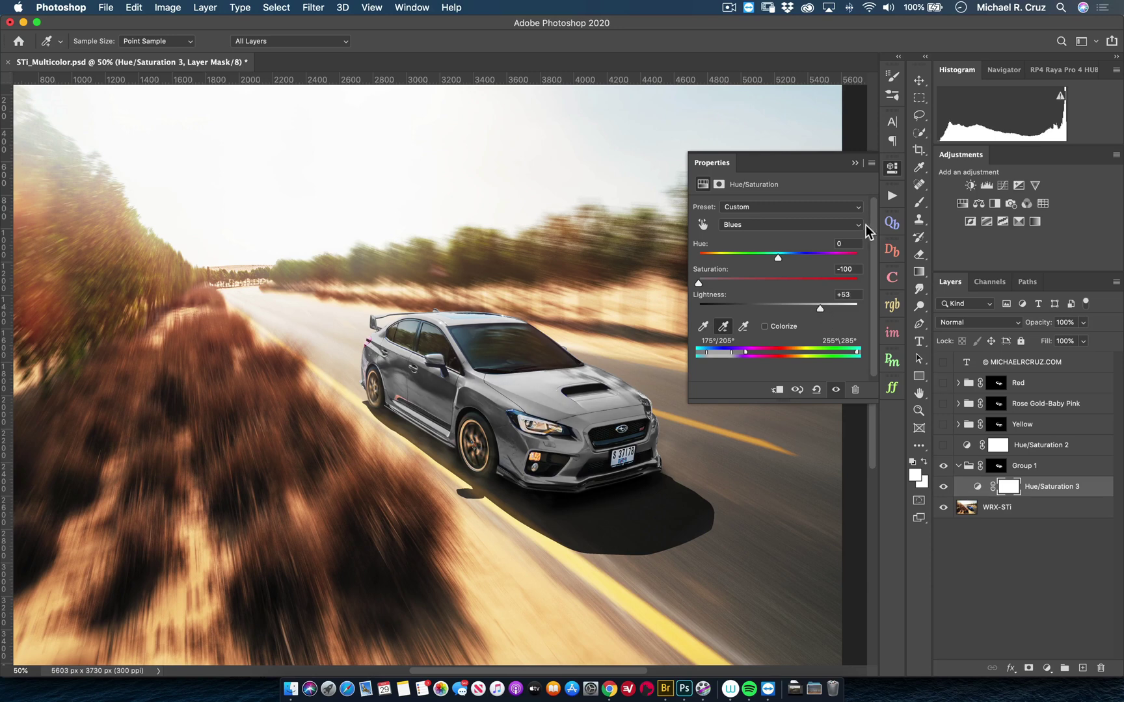
{"action": "left_click", "coordinate": [855, 162]}
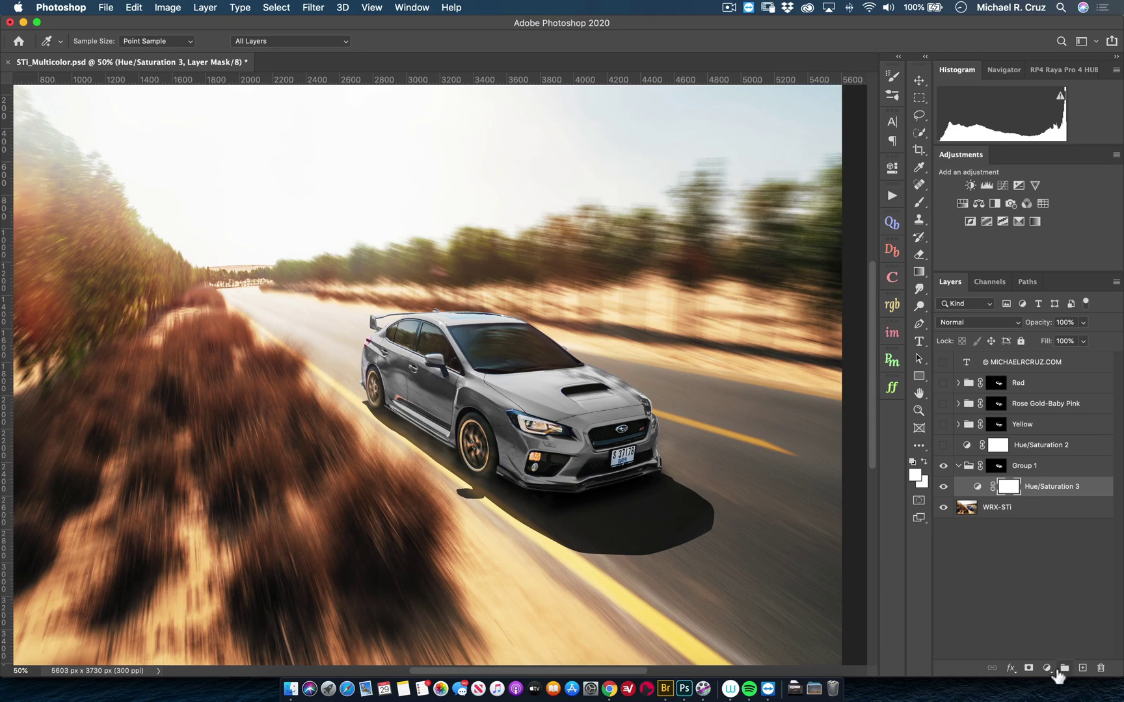
Step: Add a white (ffffff) Solid Color fill layer above Hue/Saturation 3 in the group and lower its opacity to 50%
{"action": "left_click", "coordinate": [1047, 669]}
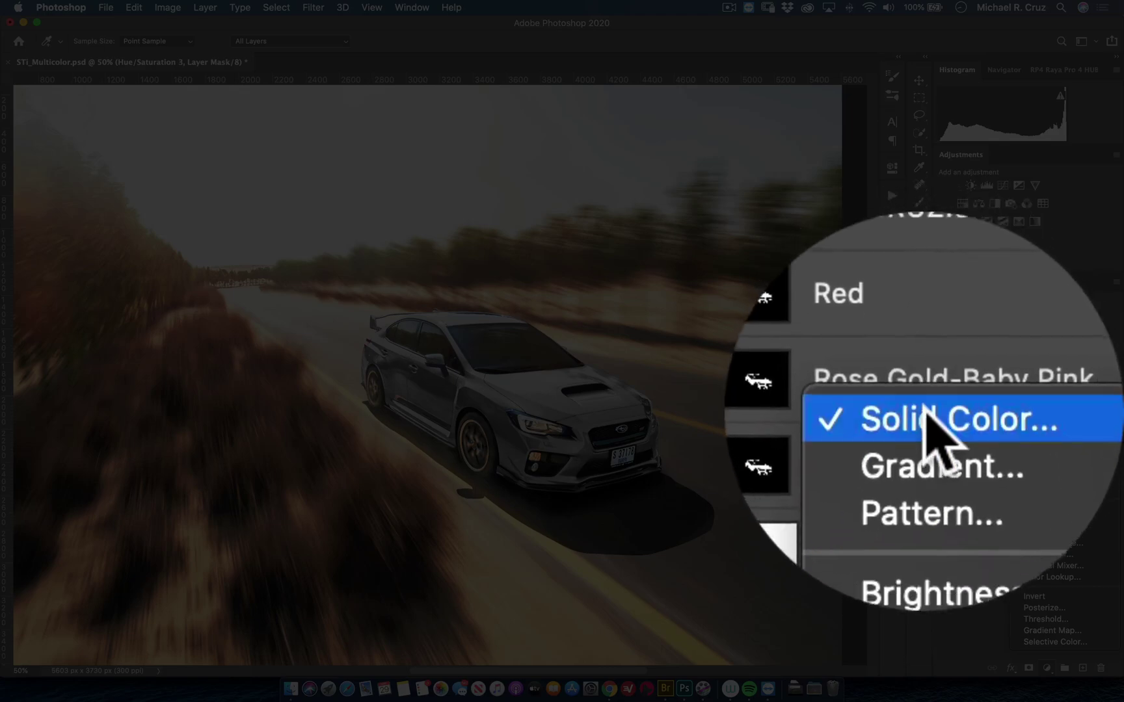
{"action": "left_click", "coordinate": [1039, 416]}
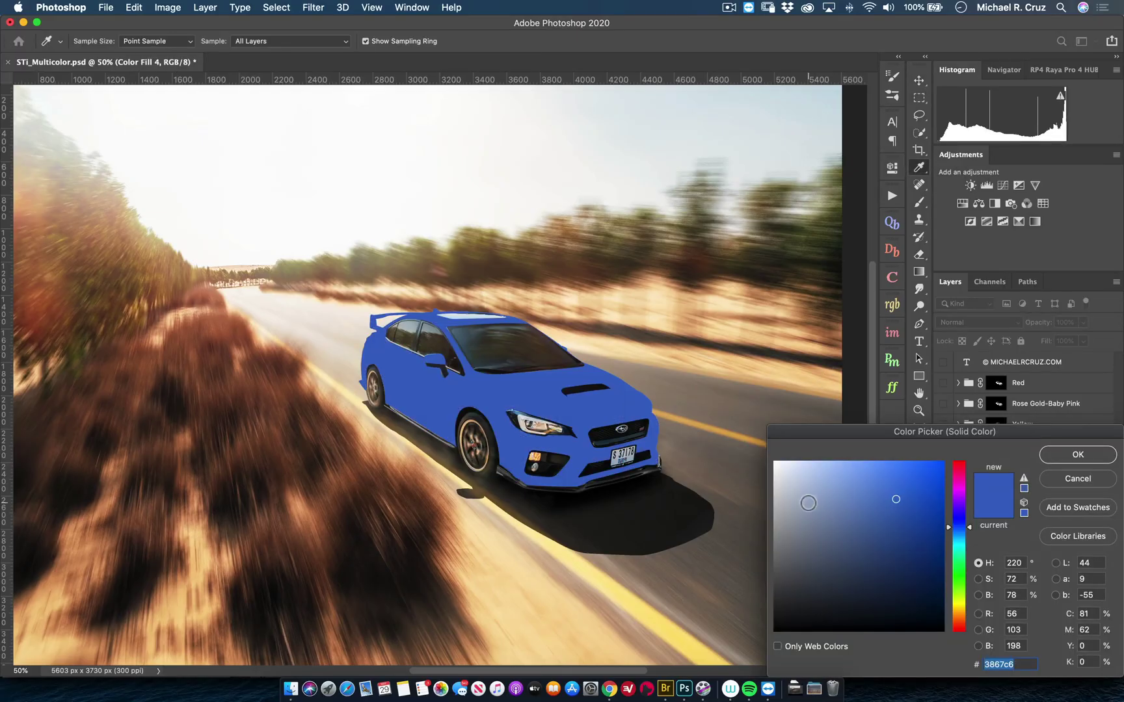
{"action": "left_click", "coordinate": [782, 470]}
{"action": "left_click_drag", "start_coordinate": [783, 470], "coordinate": [766, 454]}
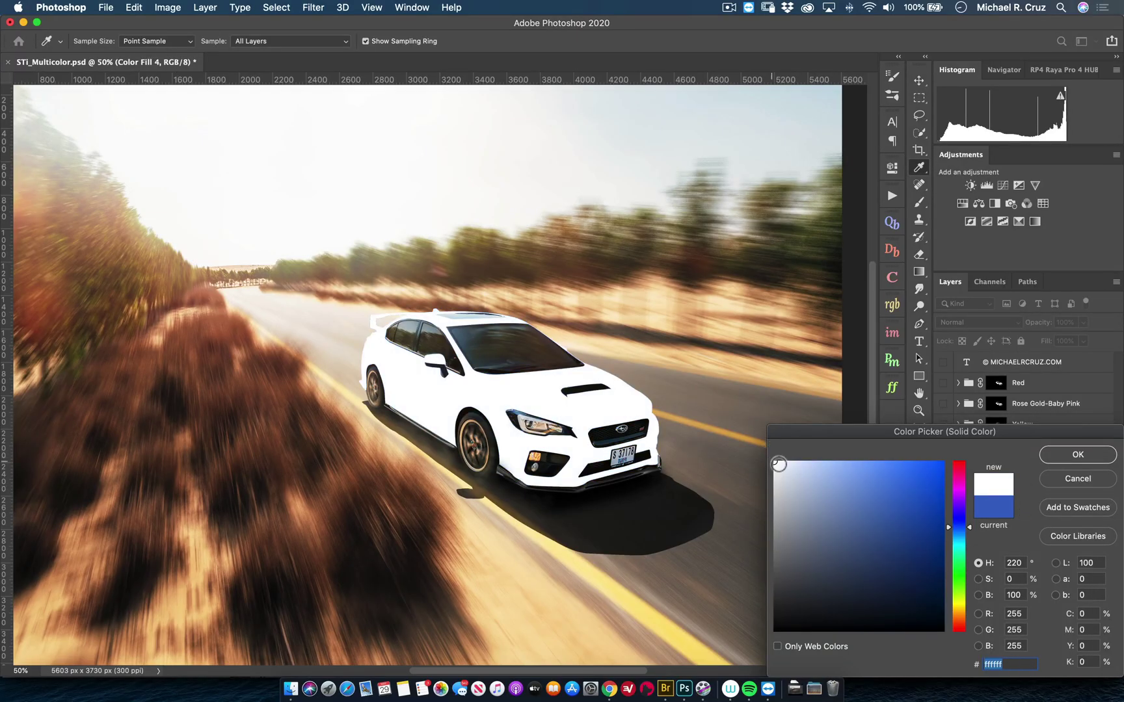
{"action": "left_click", "coordinate": [1069, 455]}
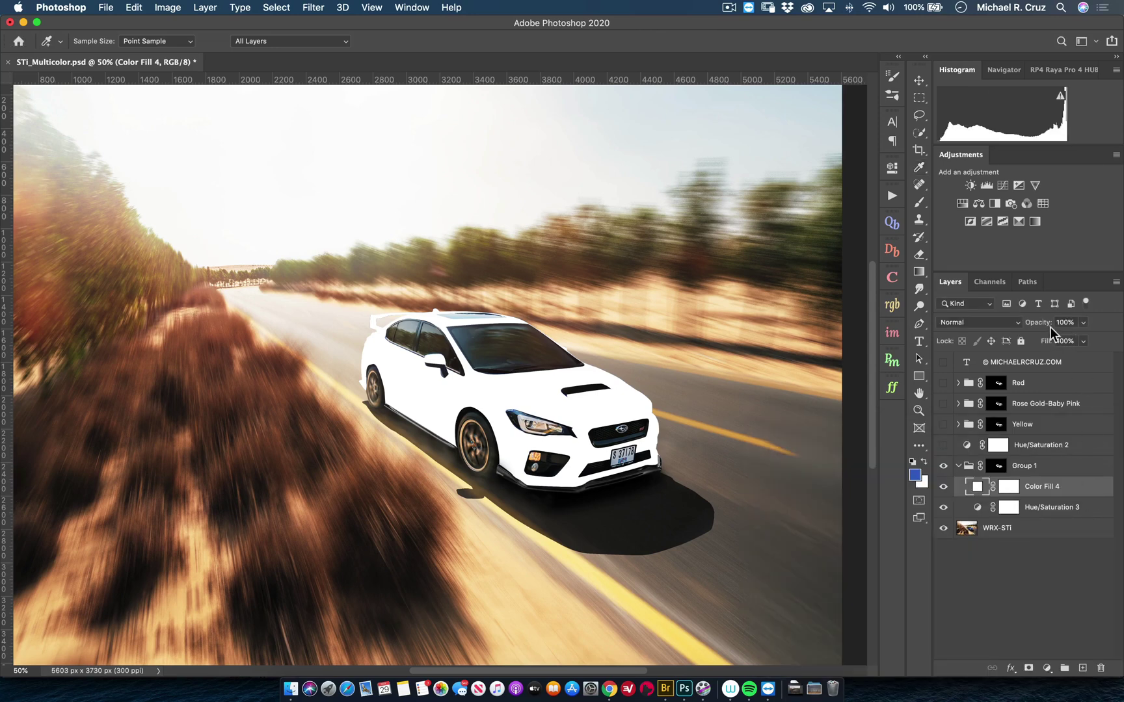
{"action": "left_click_drag", "start_coordinate": [1050, 328], "coordinate": [1009, 314]}
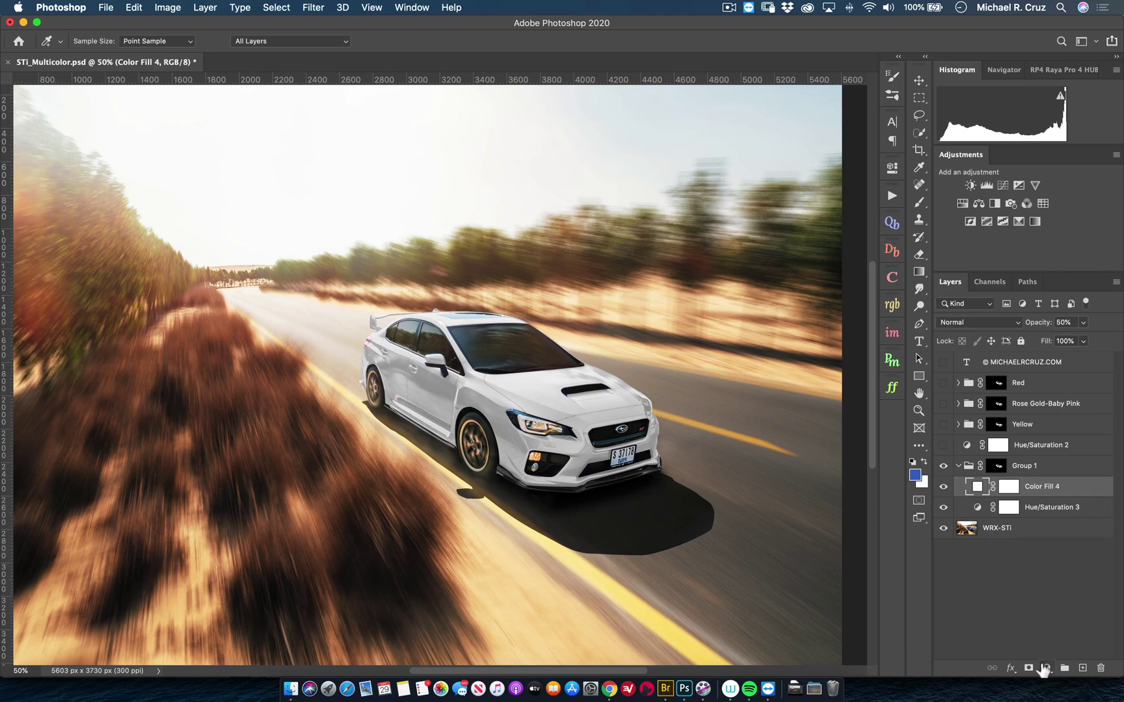
Step: Add a yellow (e2d002) Solid Color fill layer above Color Fill 4 and set its blend mode to Color
{"action": "left_click", "coordinate": [1047, 668]}
{"action": "key", "text": "Escape"}
{"action": "left_click", "coordinate": [1047, 668]}
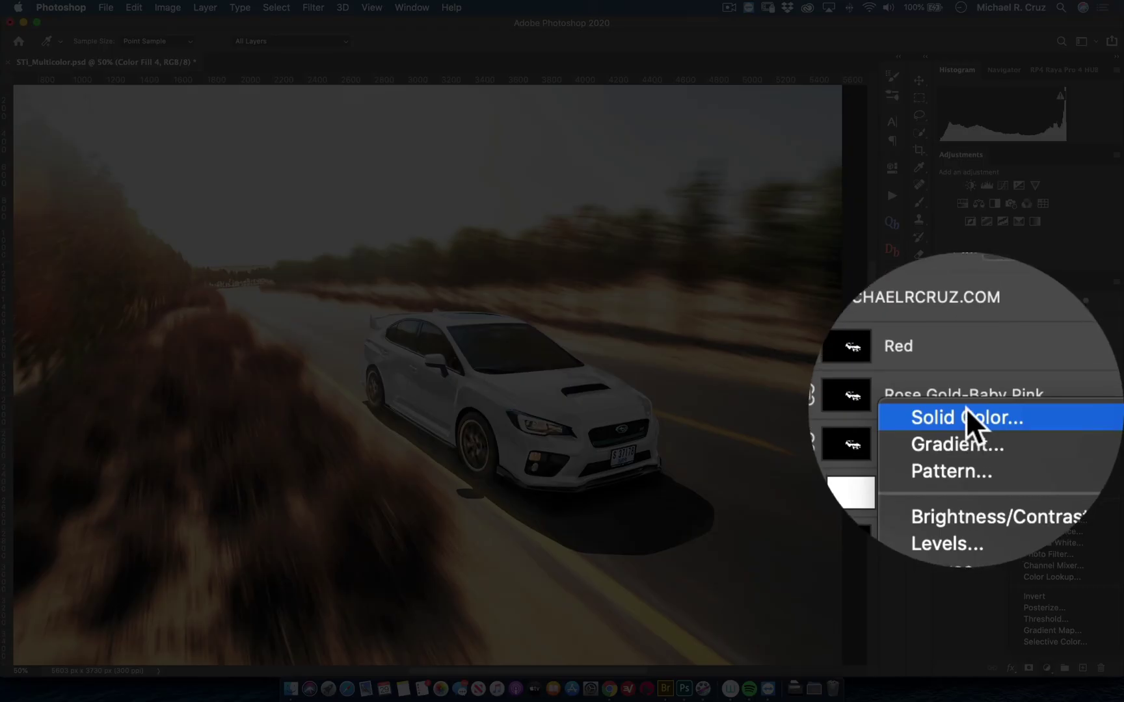
{"action": "left_click", "coordinate": [1045, 416]}
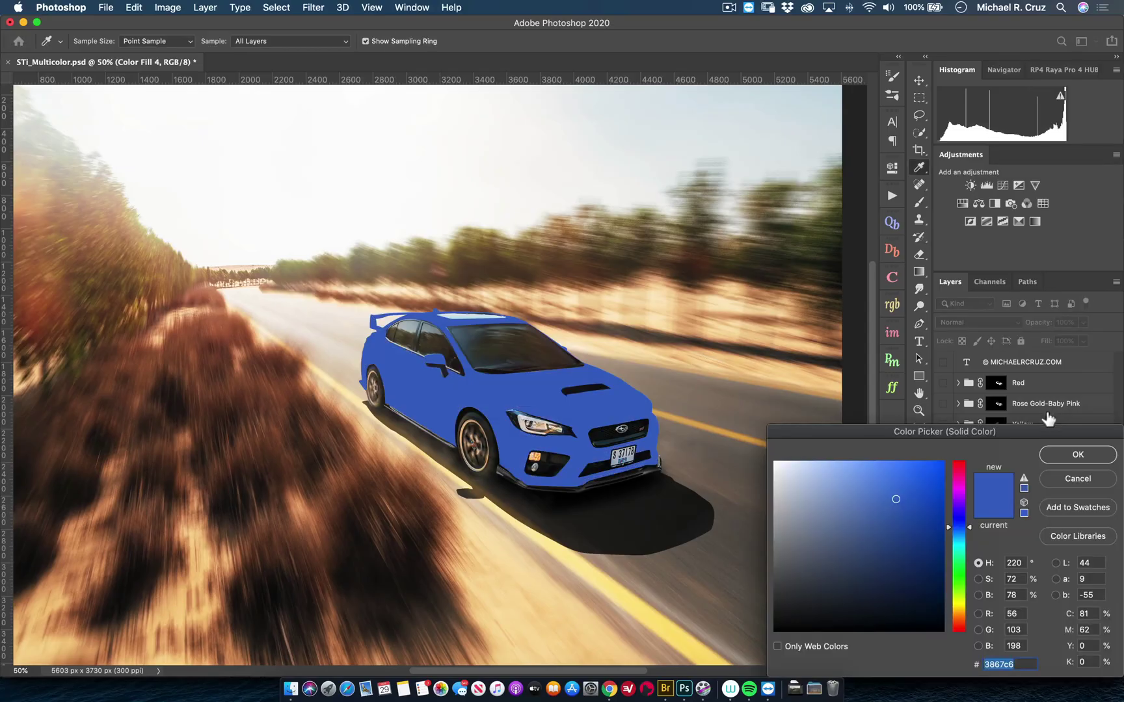
{"action": "left_click", "coordinate": [964, 603]}
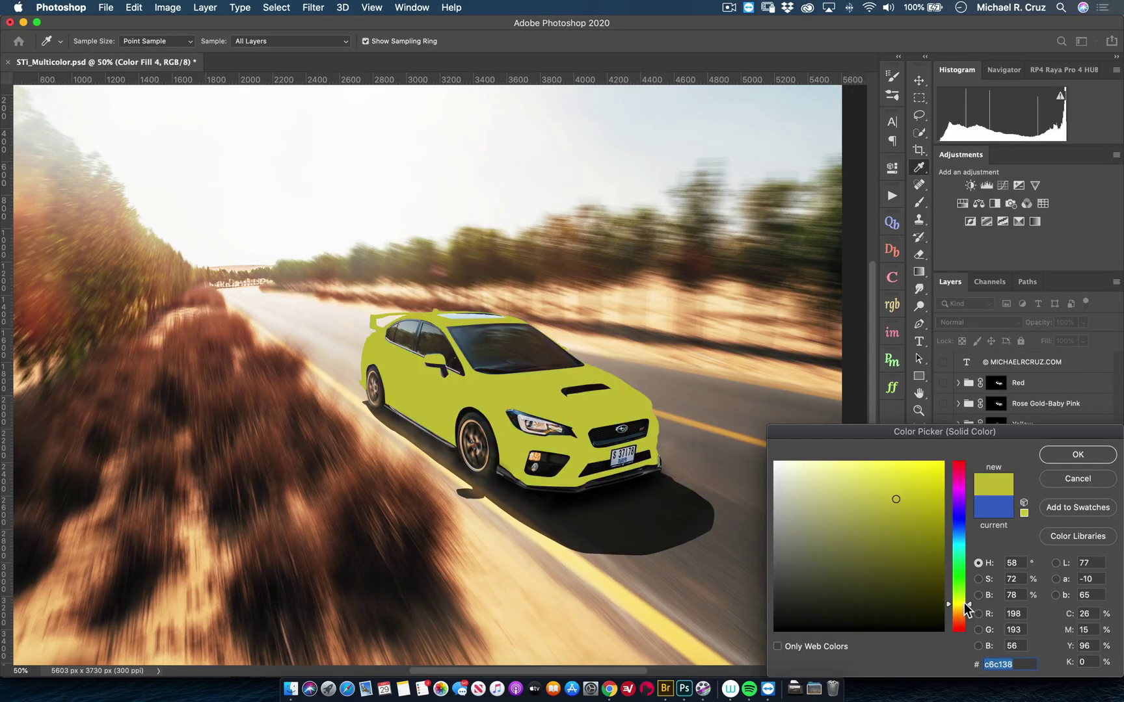
{"action": "left_click", "coordinate": [943, 481]}
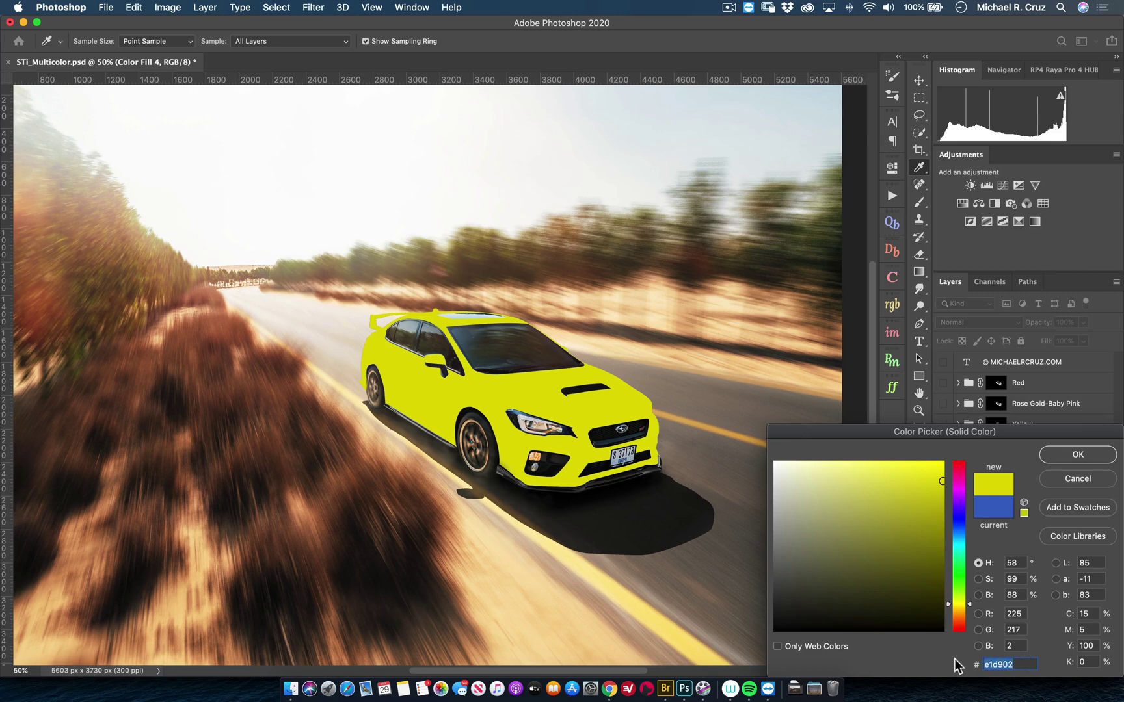
{"action": "type", "text": "e2d002"}
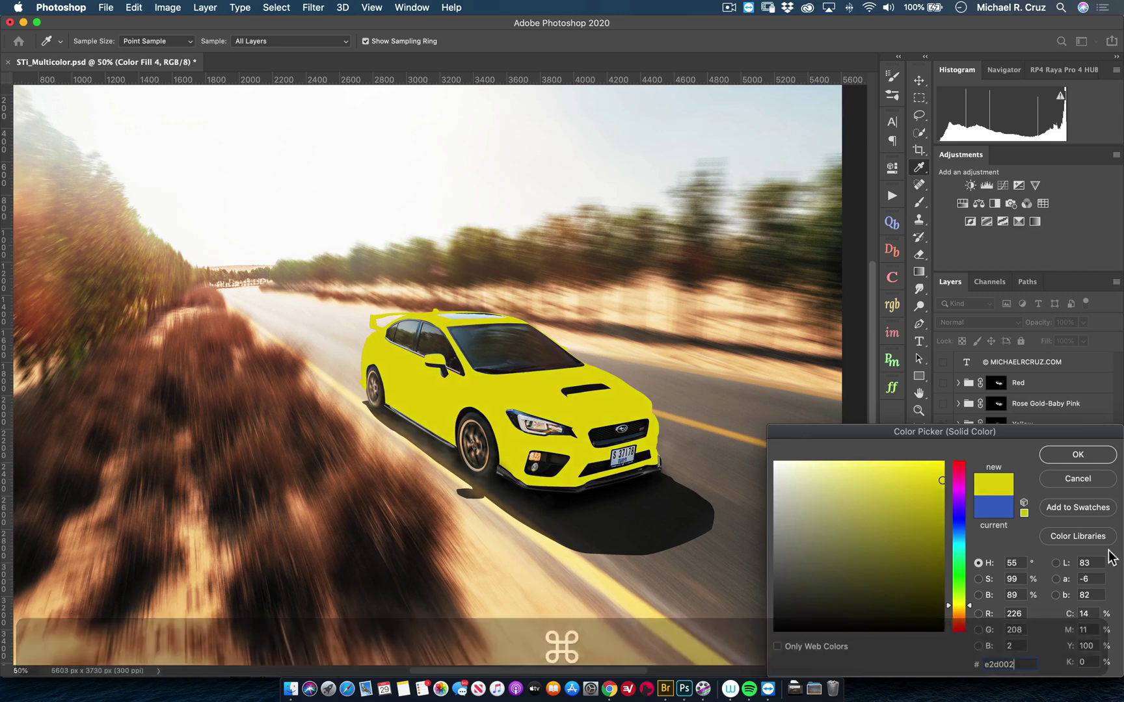
{"action": "left_click", "coordinate": [1081, 456]}
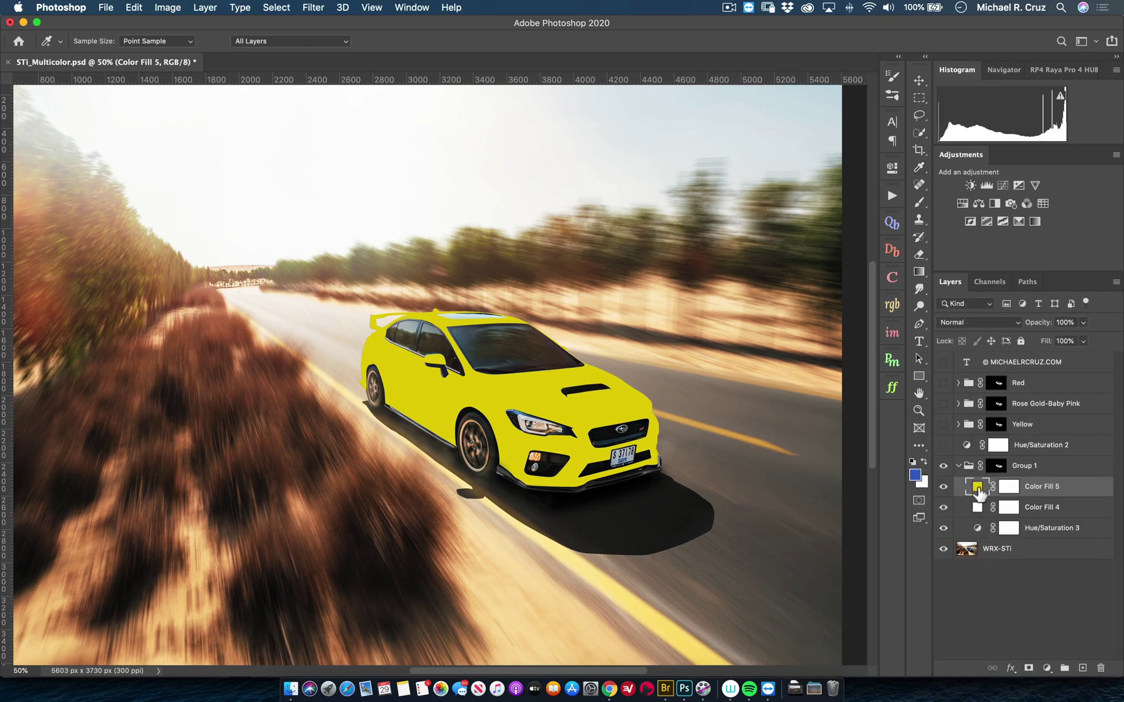
{"action": "left_click", "coordinate": [1004, 322]}
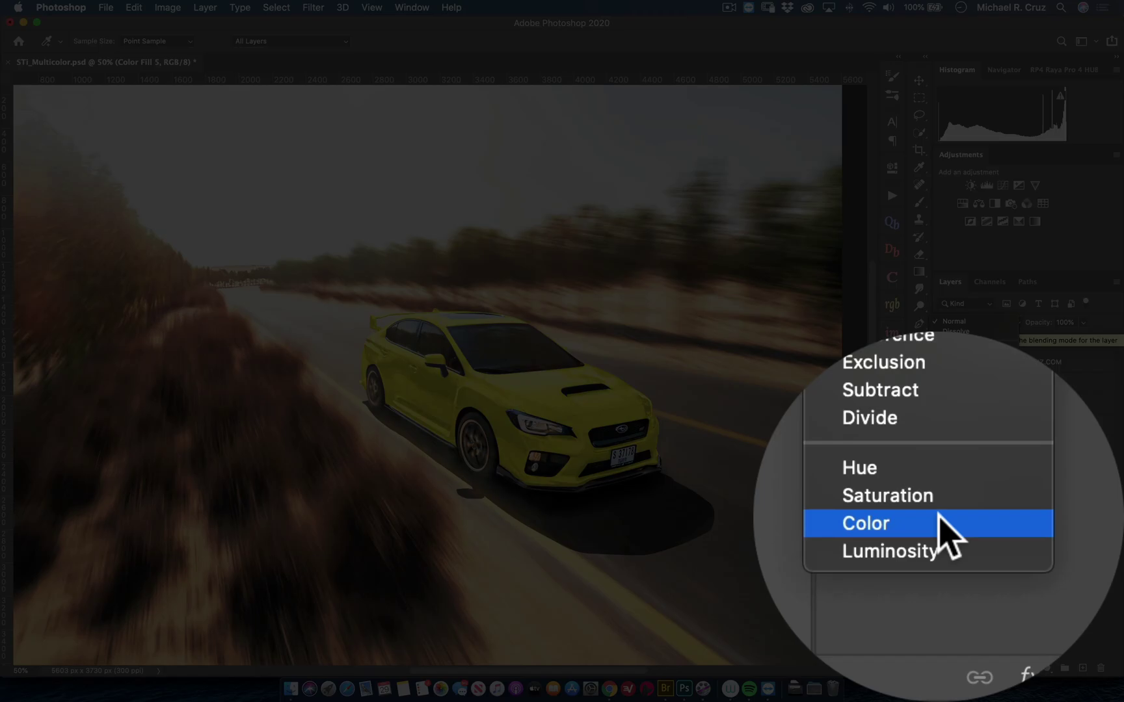
{"action": "left_click", "coordinate": [978, 611]}
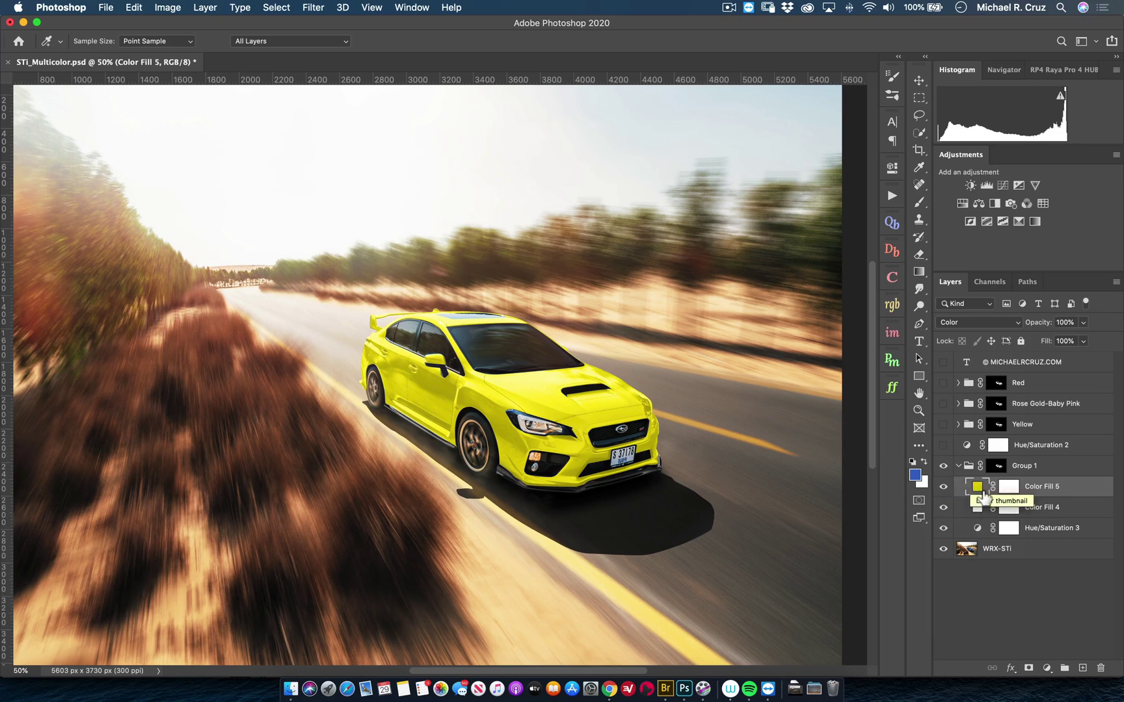
Step: Compare the car with and without the white Color Fill 4 layer, leaving the layer visible
{"action": "left_click", "coordinate": [1063, 514]}
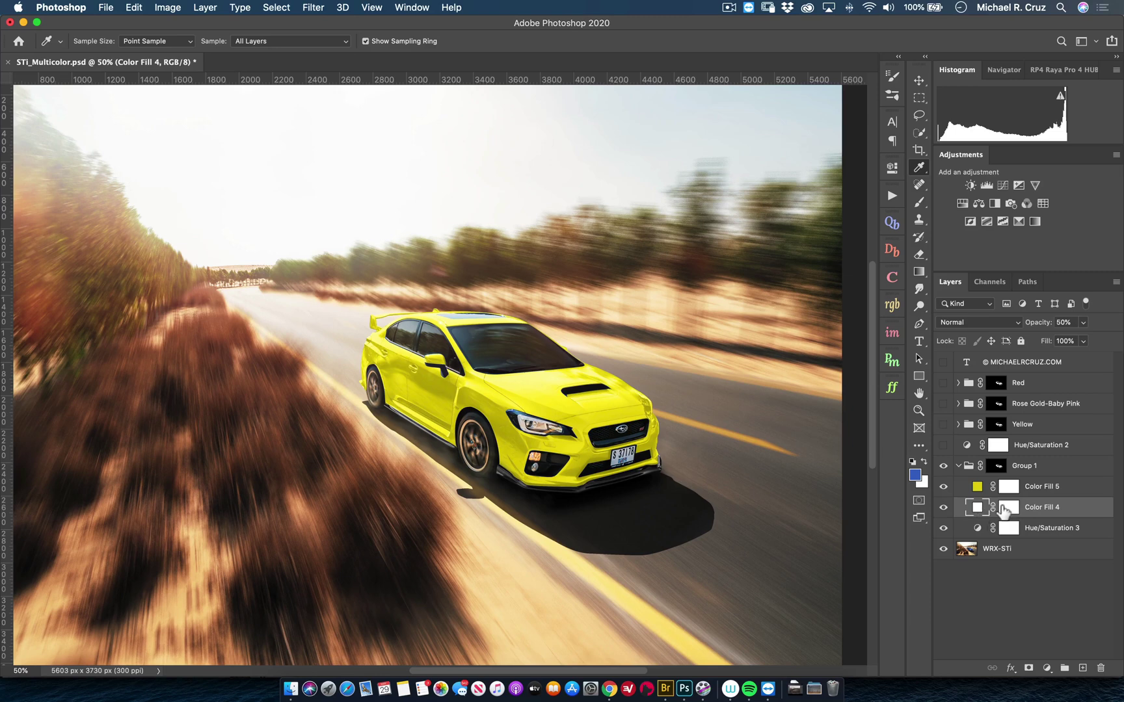
{"action": "left_click", "coordinate": [943, 510]}
{"action": "left_click", "coordinate": [943, 510]}
{"action": "left_click", "coordinate": [943, 509]}
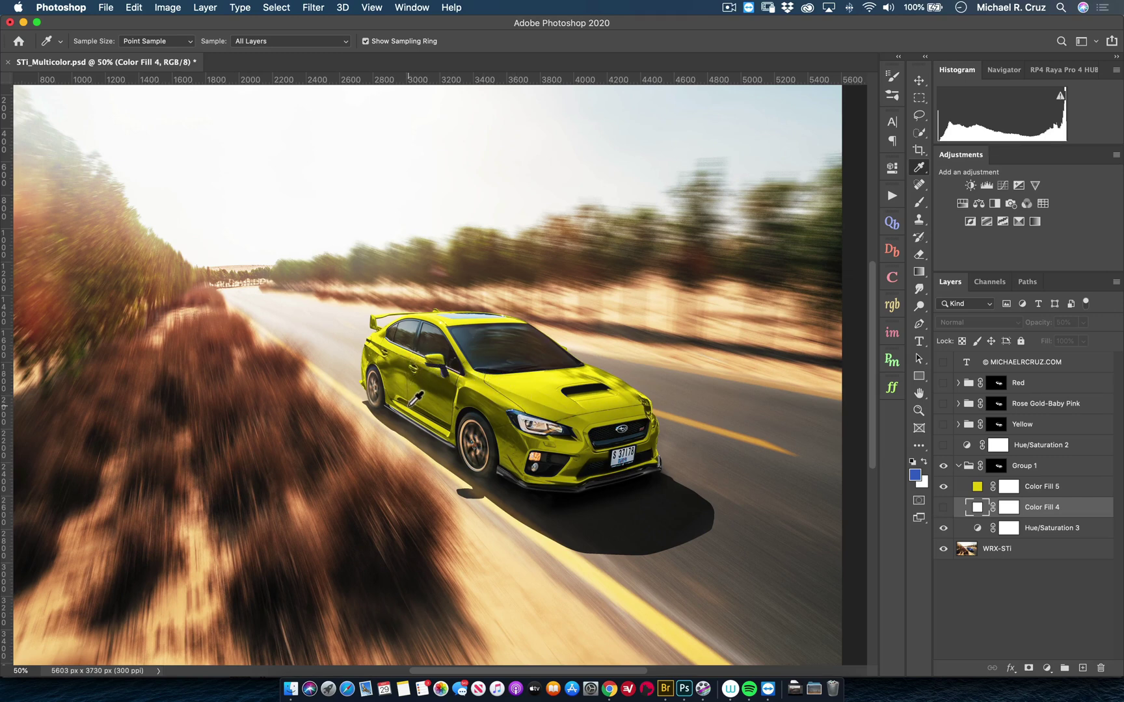
{"action": "left_click", "coordinate": [944, 507]}
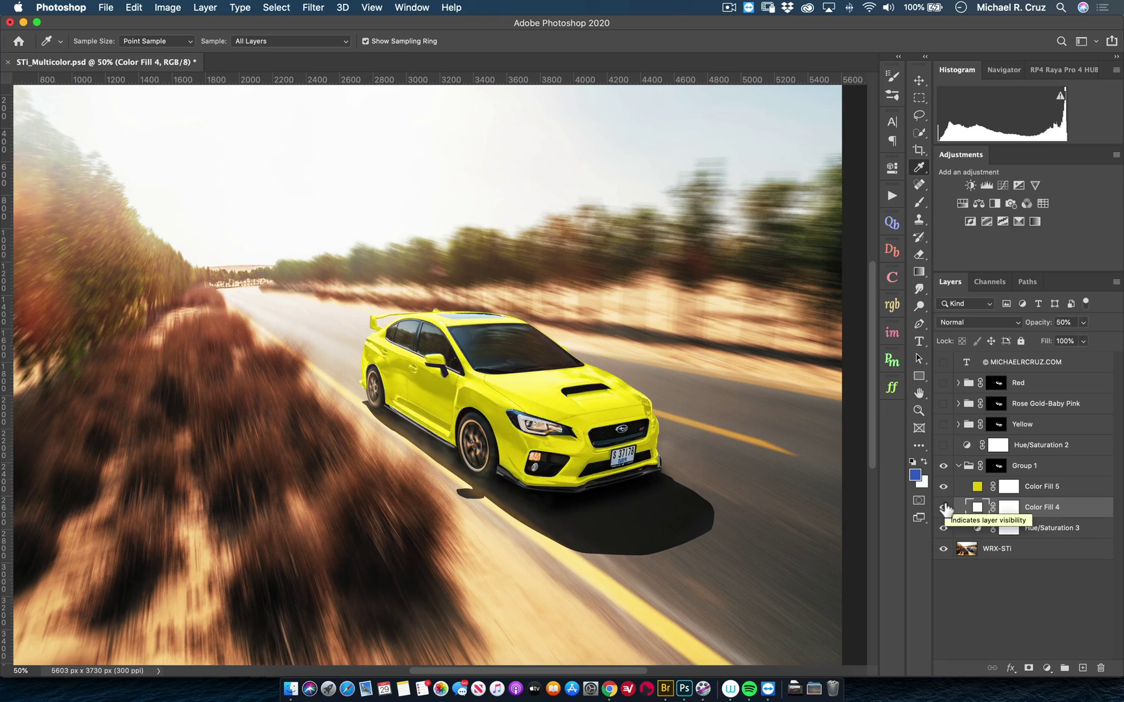
Step: In Color Fill 4's blending options, split the Underlying Layer black Blend If slider to about 0 / 28
{"action": "double_click", "coordinate": [1106, 514]}
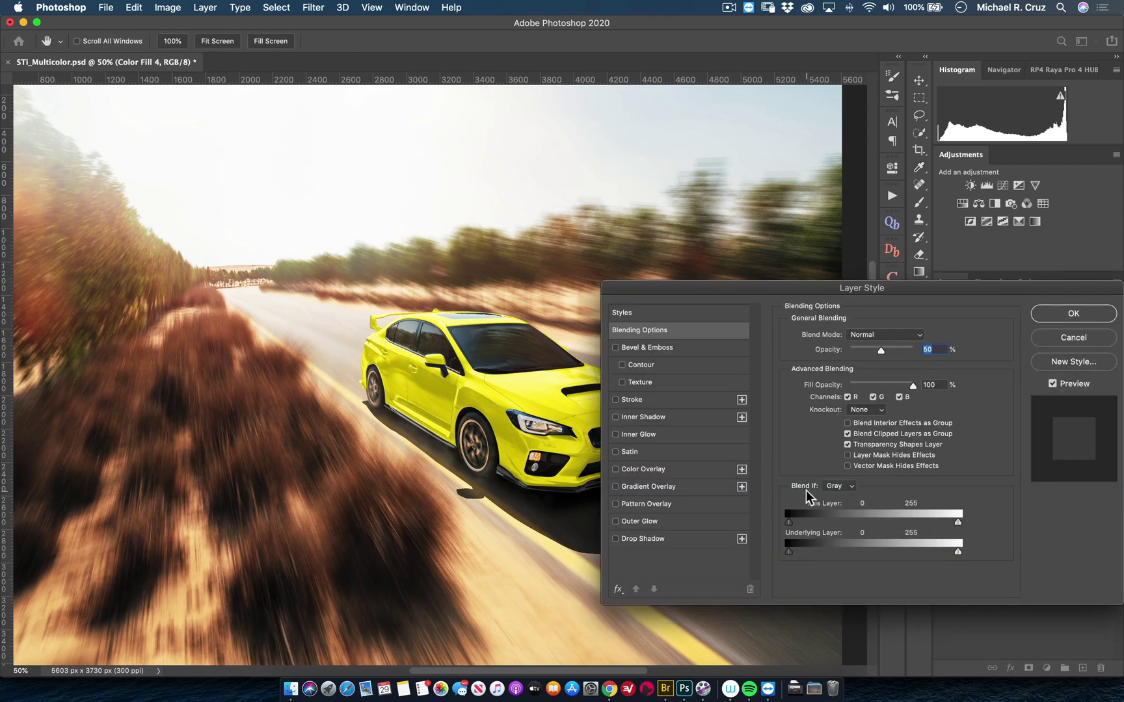
{"action": "left_click", "coordinate": [1060, 337]}
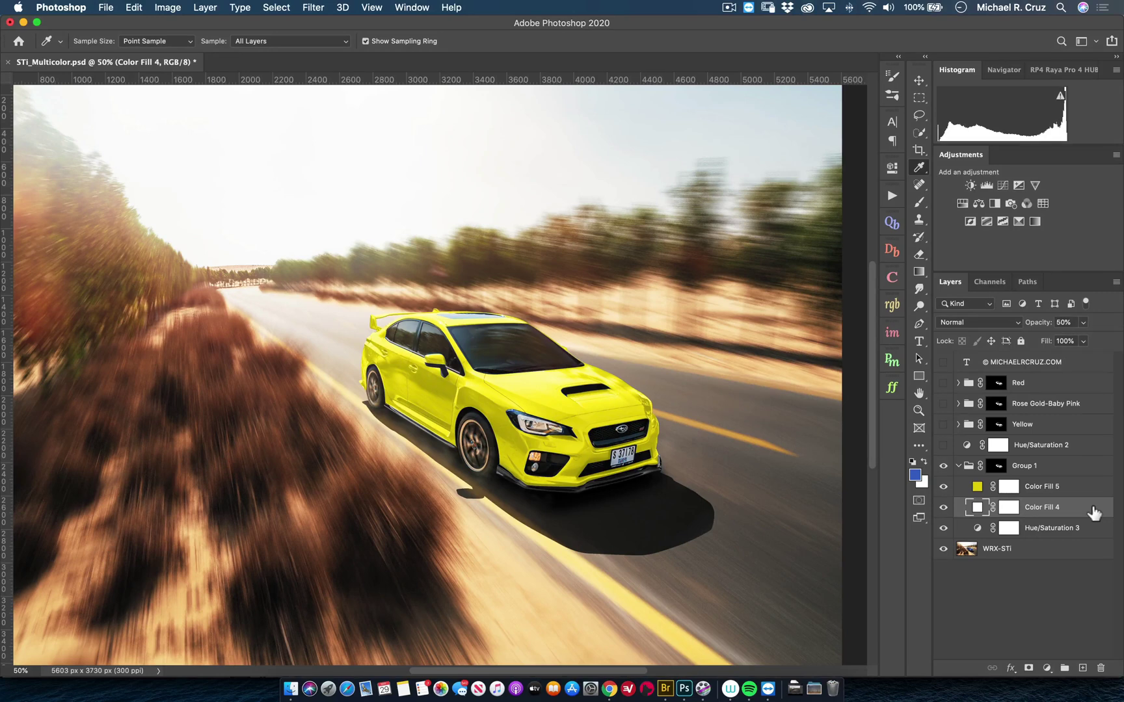
{"action": "double_click", "coordinate": [1094, 513]}
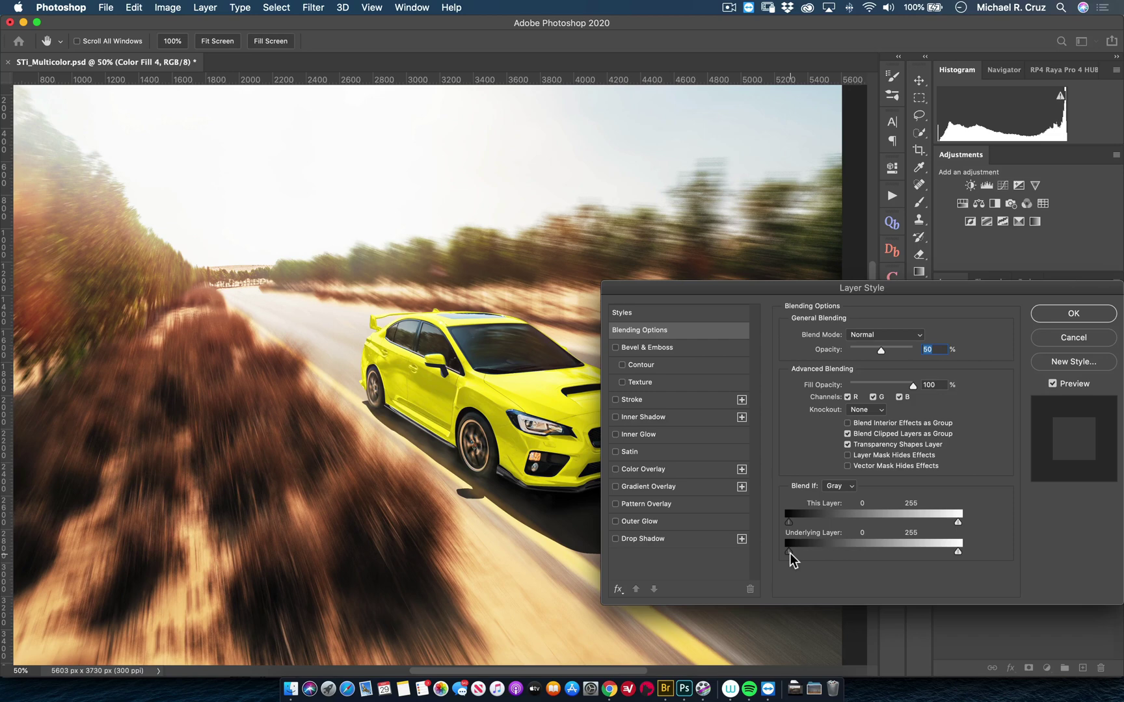
{"action": "key", "text": "alt"}
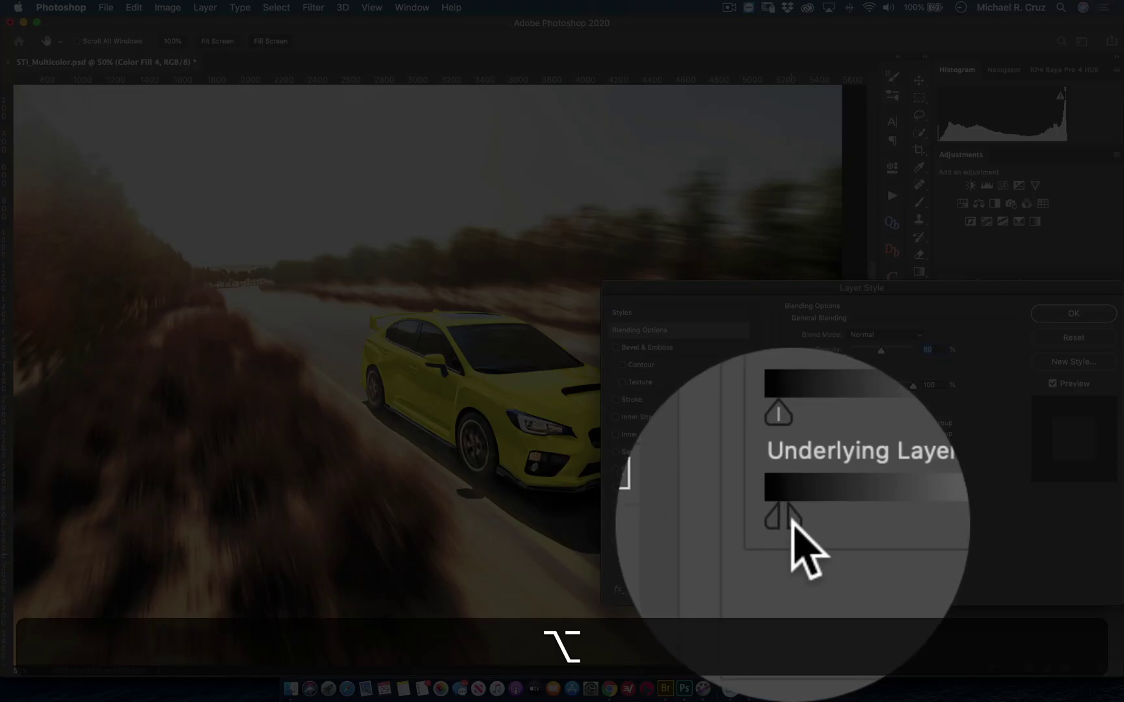
{"action": "left_click_drag", "start_coordinate": [792, 520], "coordinate": [818, 518]}
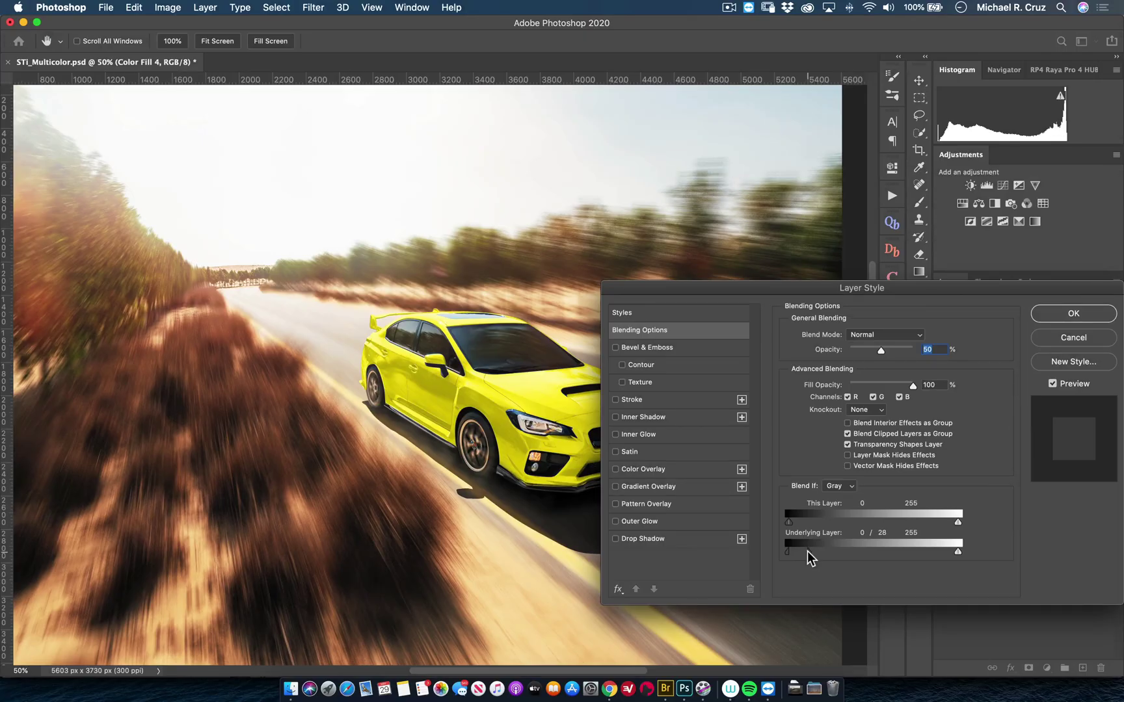
{"action": "left_click_drag", "start_coordinate": [809, 550], "coordinate": [809, 550]}
{"action": "left_click", "coordinate": [1066, 314]}
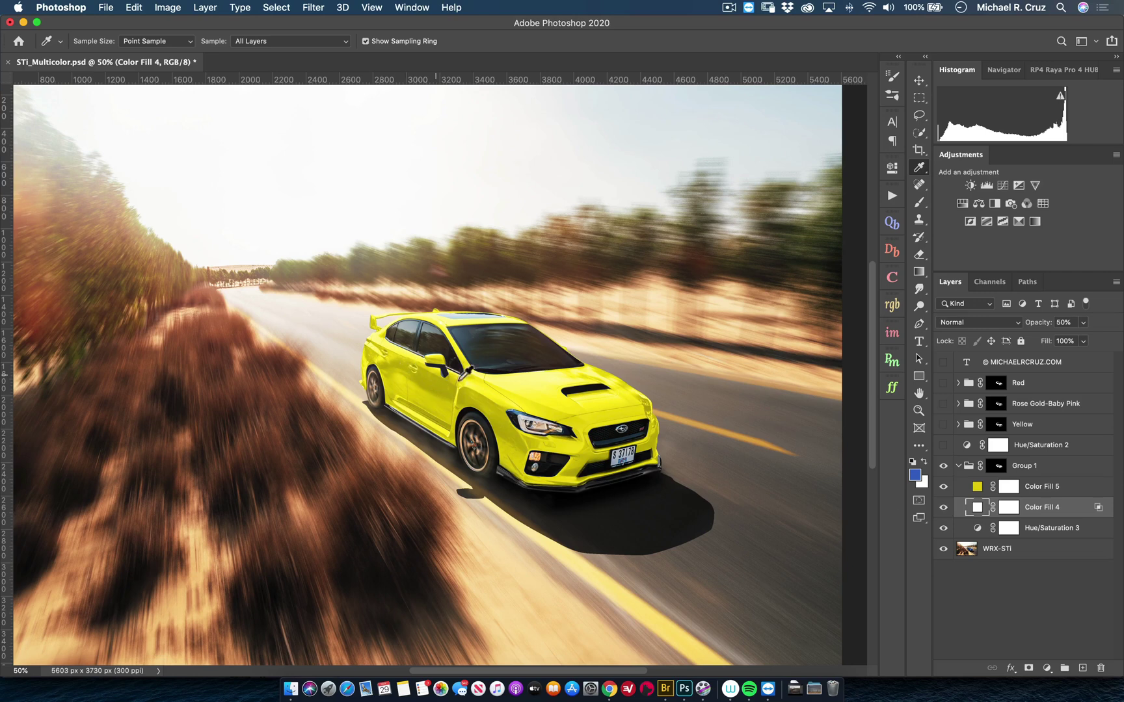
Step: Collapse Group 1 and compare the yellow car with the original blue one, leaving the group hidden
{"action": "left_click", "coordinate": [1044, 489]}
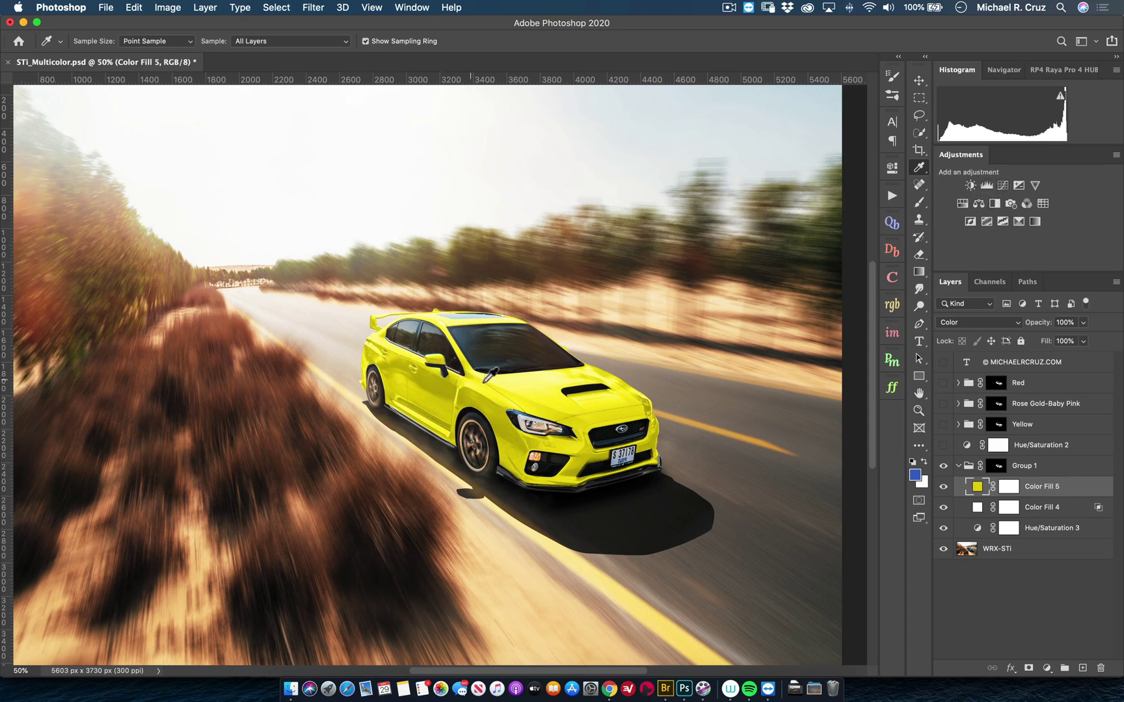
{"action": "left_click", "coordinate": [958, 466]}
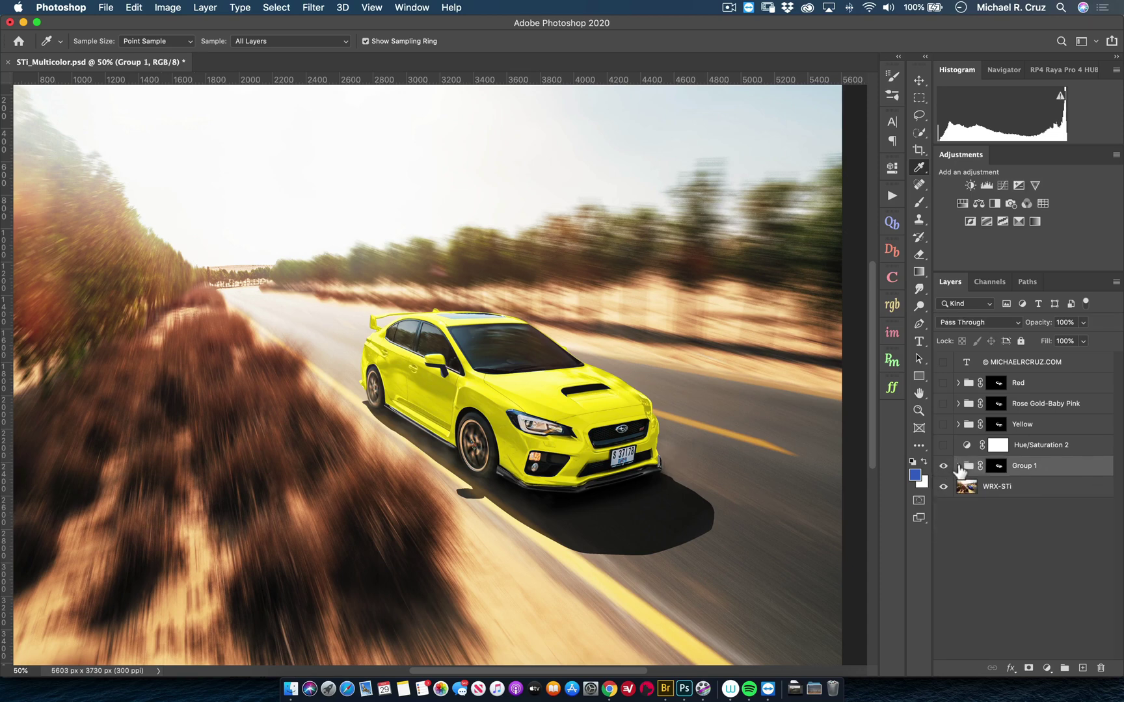
{"action": "left_click", "coordinate": [944, 466]}
{"action": "left_click", "coordinate": [943, 466]}
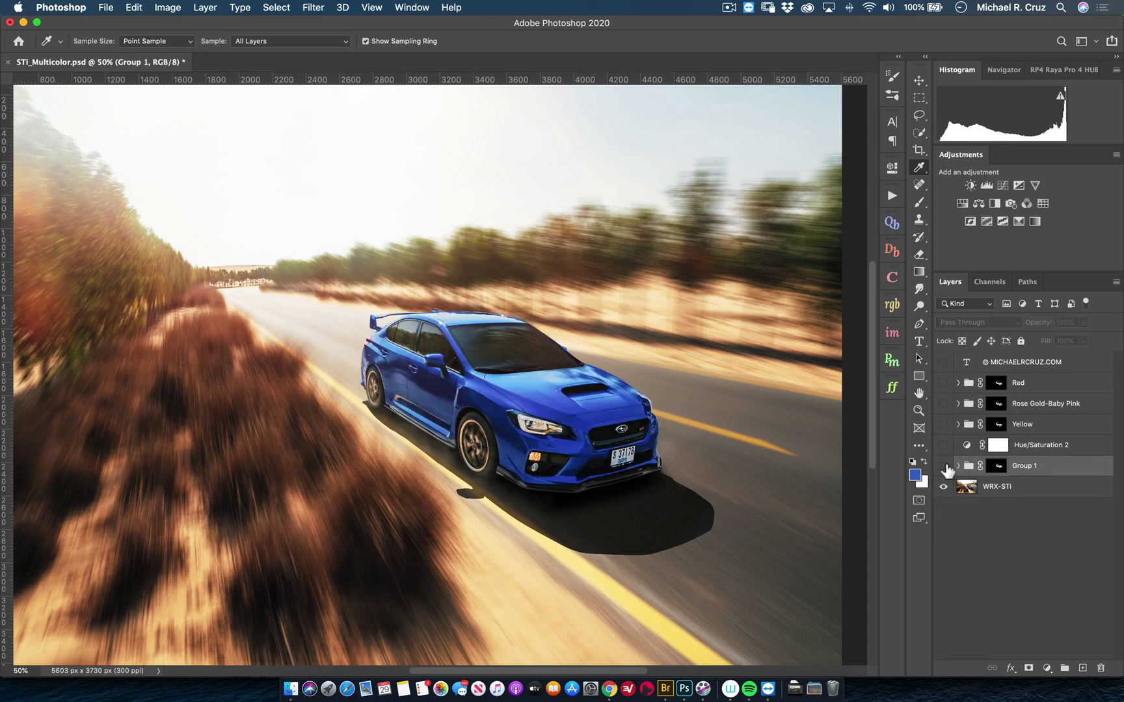
{"action": "left_click", "coordinate": [944, 466]}
{"action": "left_click", "coordinate": [943, 467]}
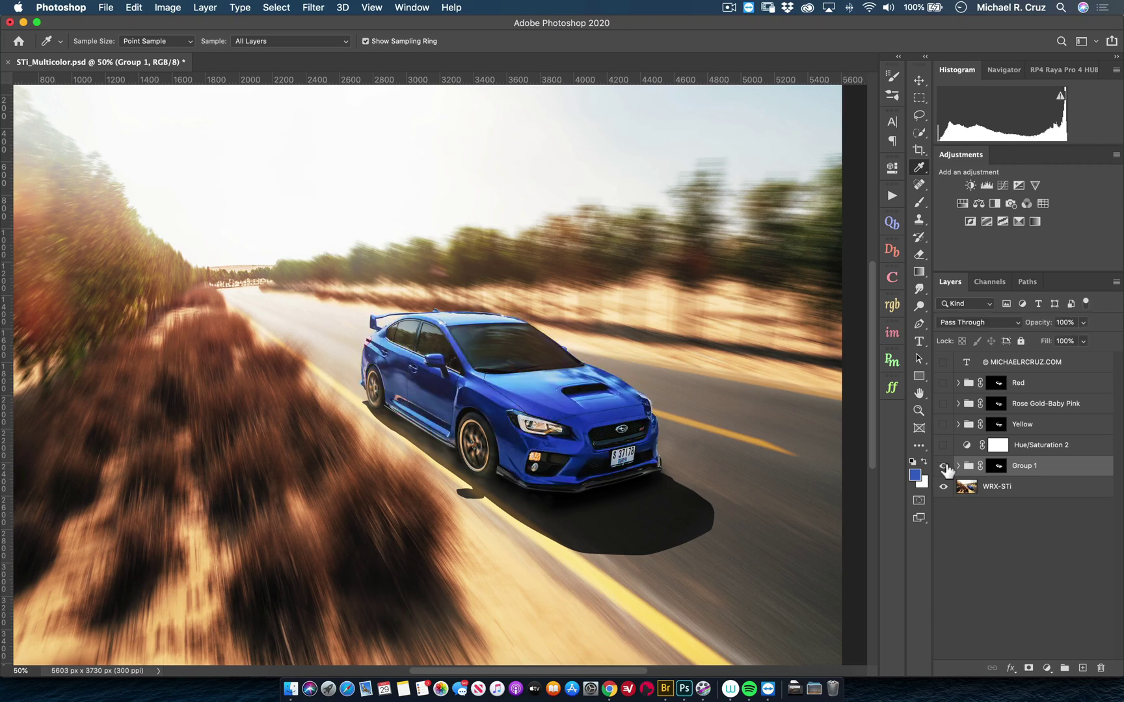
{"action": "left_click", "coordinate": [943, 466]}
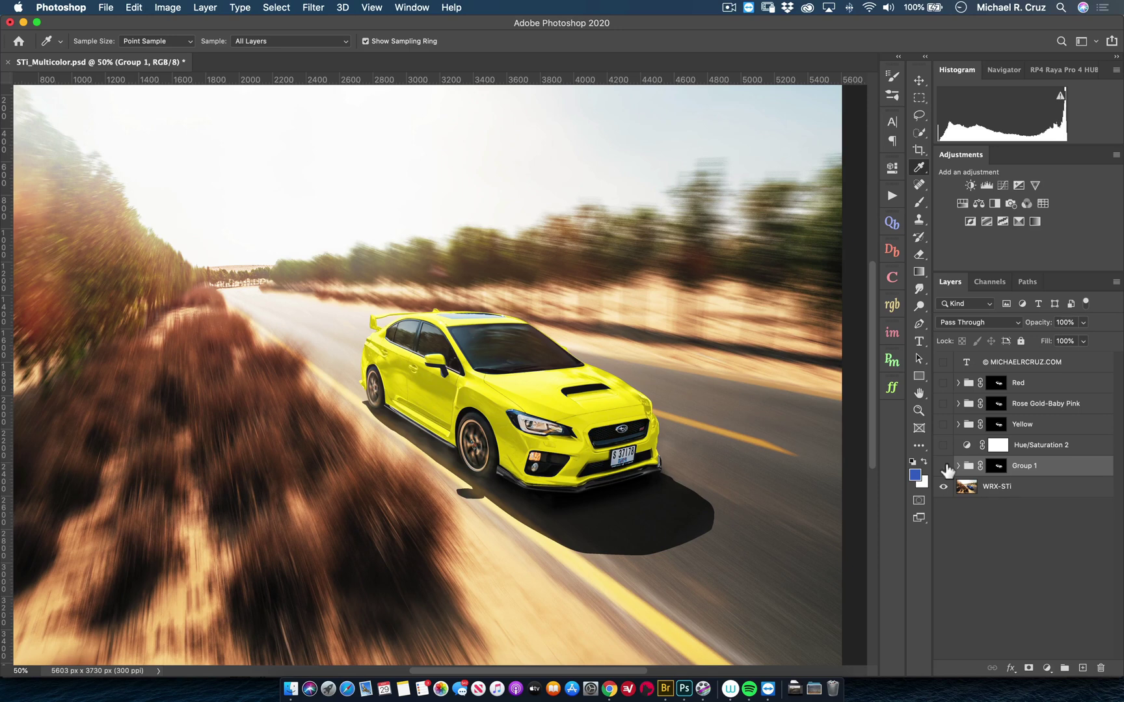
{"action": "left_click", "coordinate": [944, 466]}
{"action": "left_click", "coordinate": [943, 466]}
{"action": "left_click", "coordinate": [943, 467]}
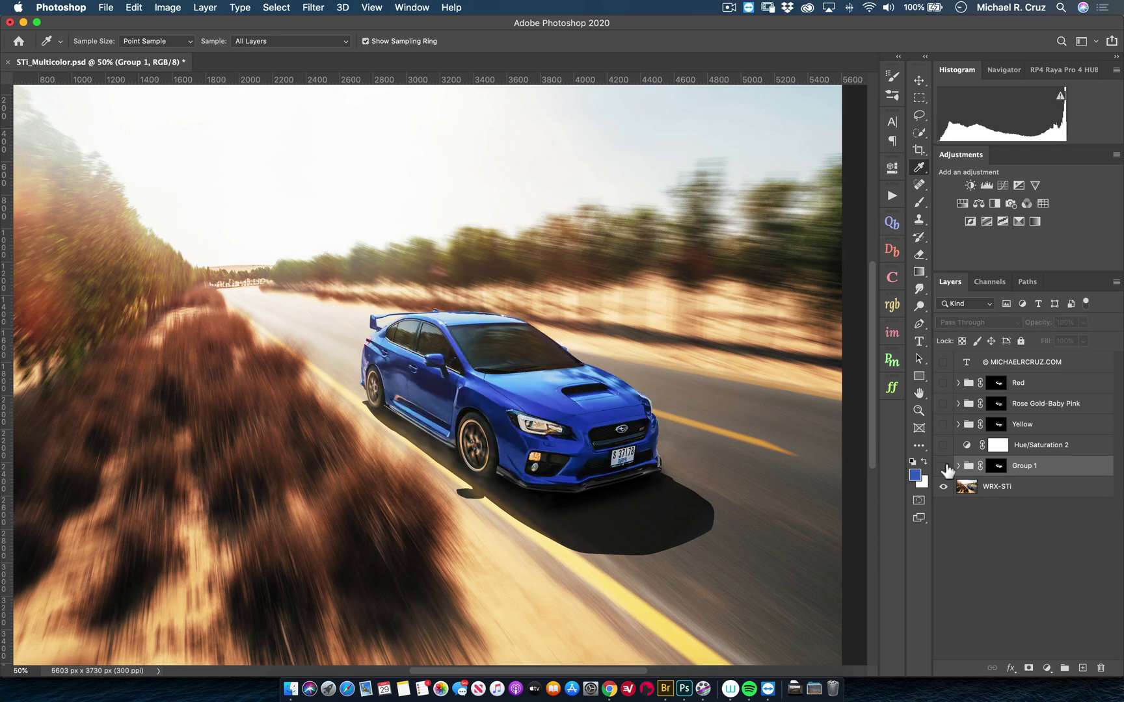
Step: Expand and show the Rose Gold-Baby Pink group, hide its two color fills, and reveal Color Fill 1 followed by Color Fill 3
{"action": "left_click", "coordinate": [958, 404]}
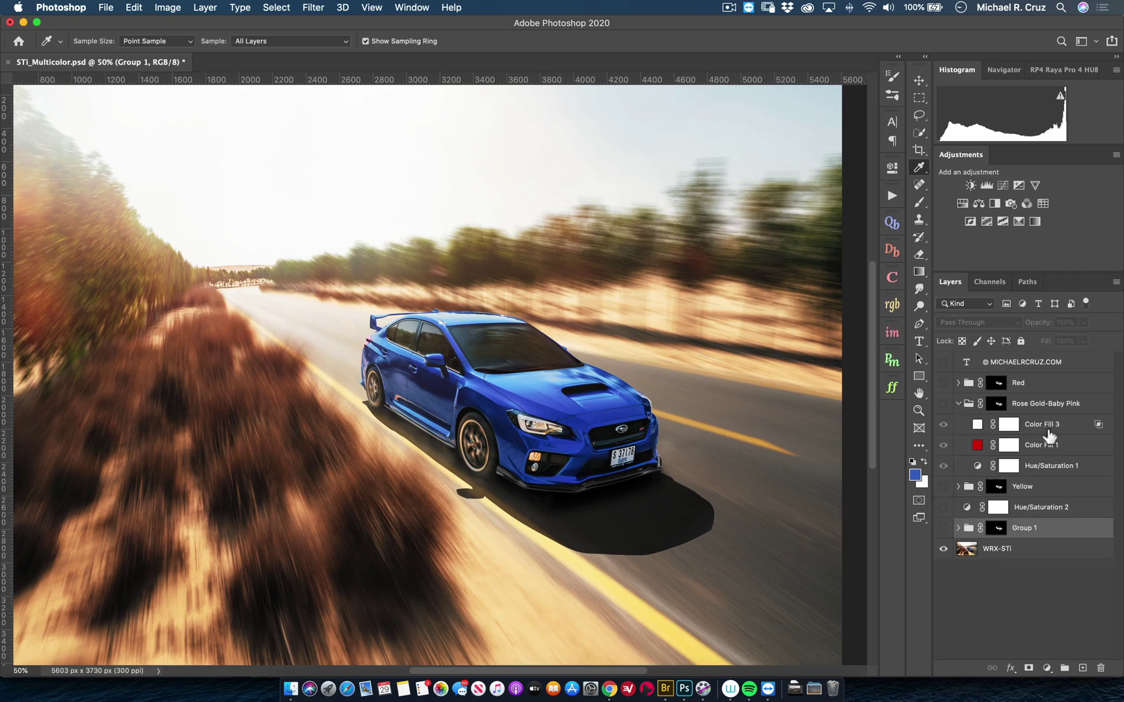
{"action": "left_click", "coordinate": [943, 404]}
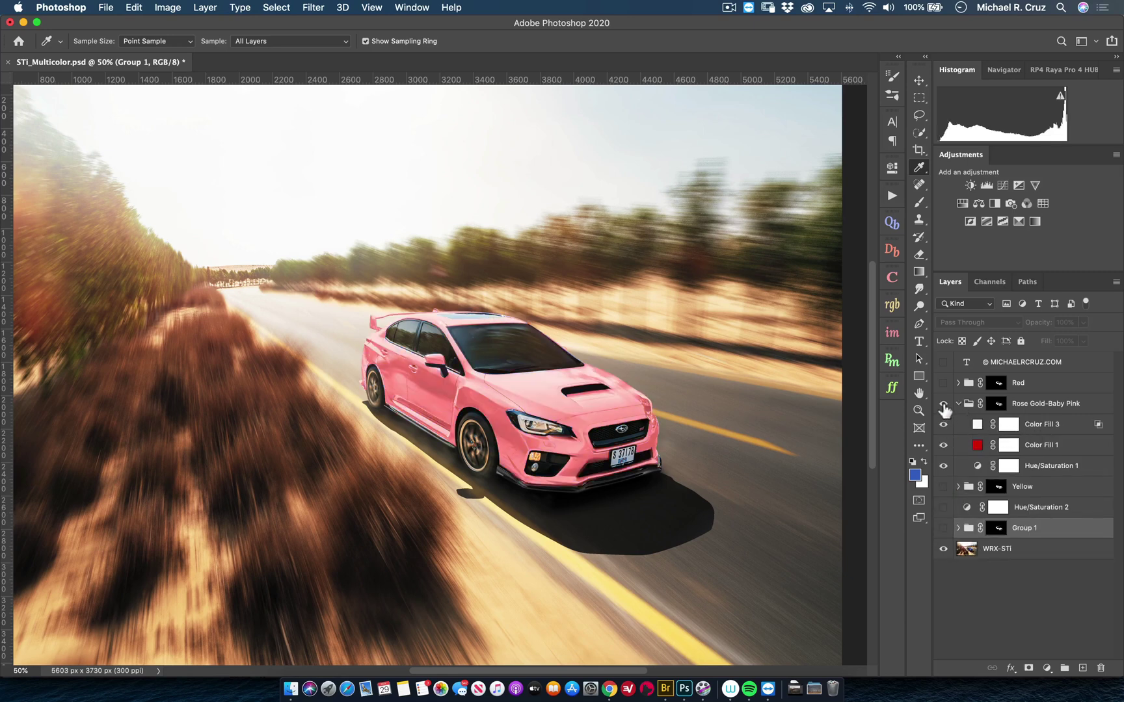
{"action": "left_click", "coordinate": [943, 424]}
{"action": "left_click", "coordinate": [943, 444]}
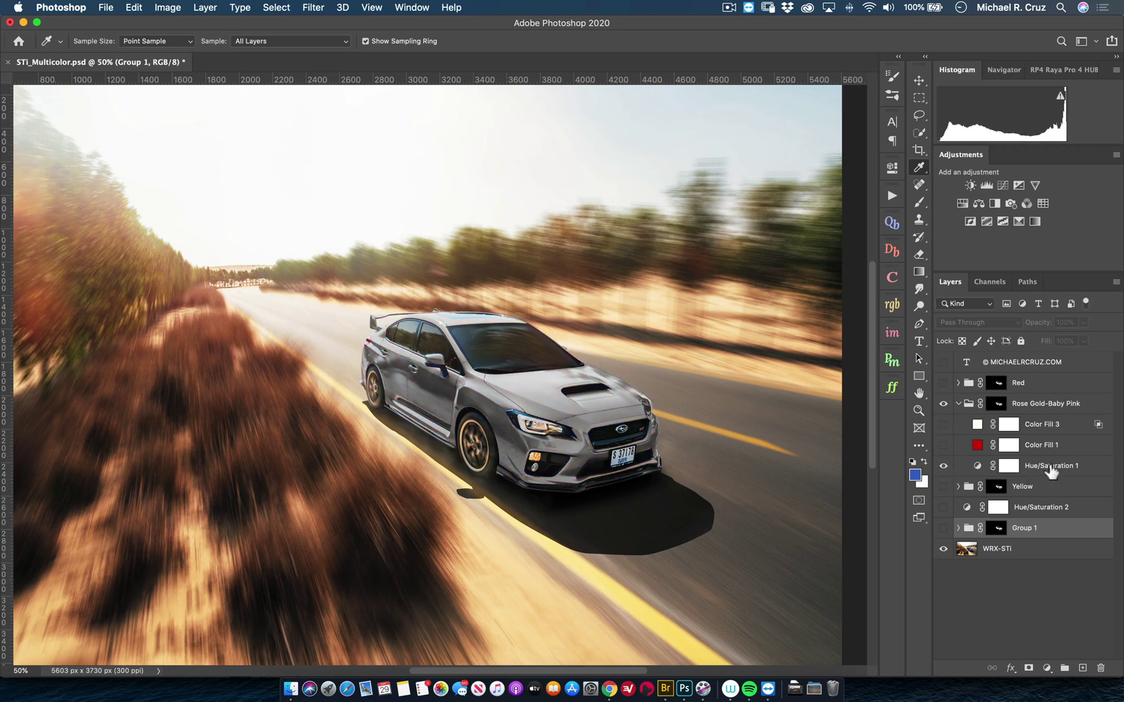
{"action": "left_click", "coordinate": [1042, 450]}
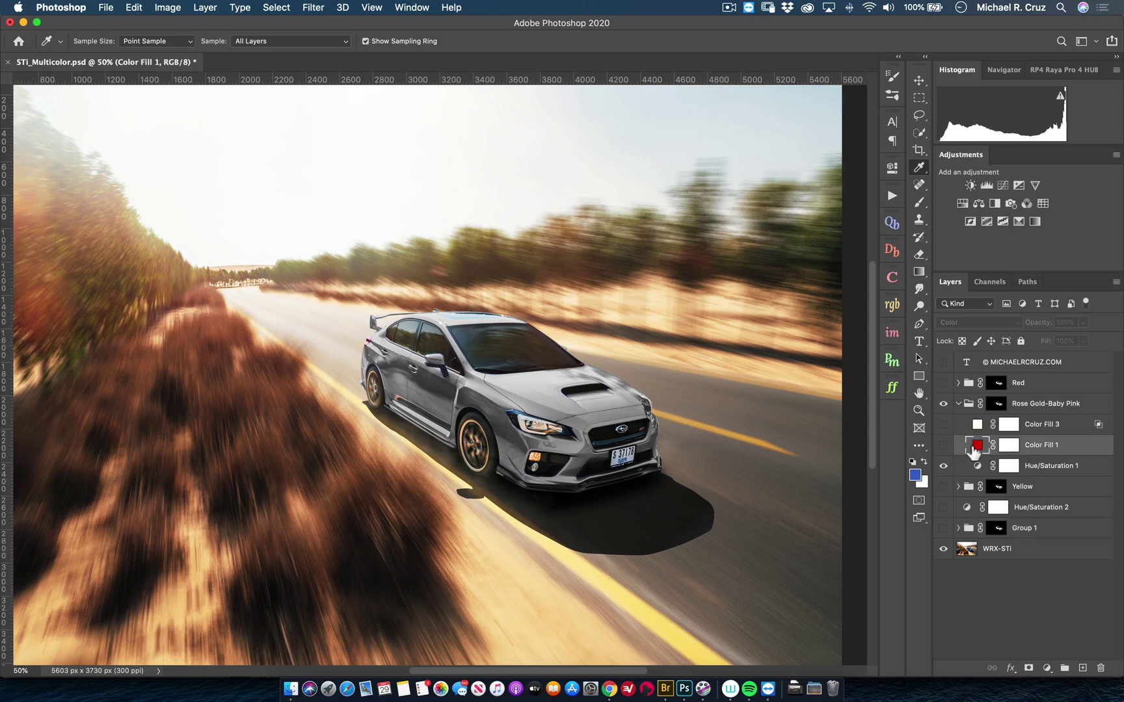
{"action": "left_click", "coordinate": [943, 446]}
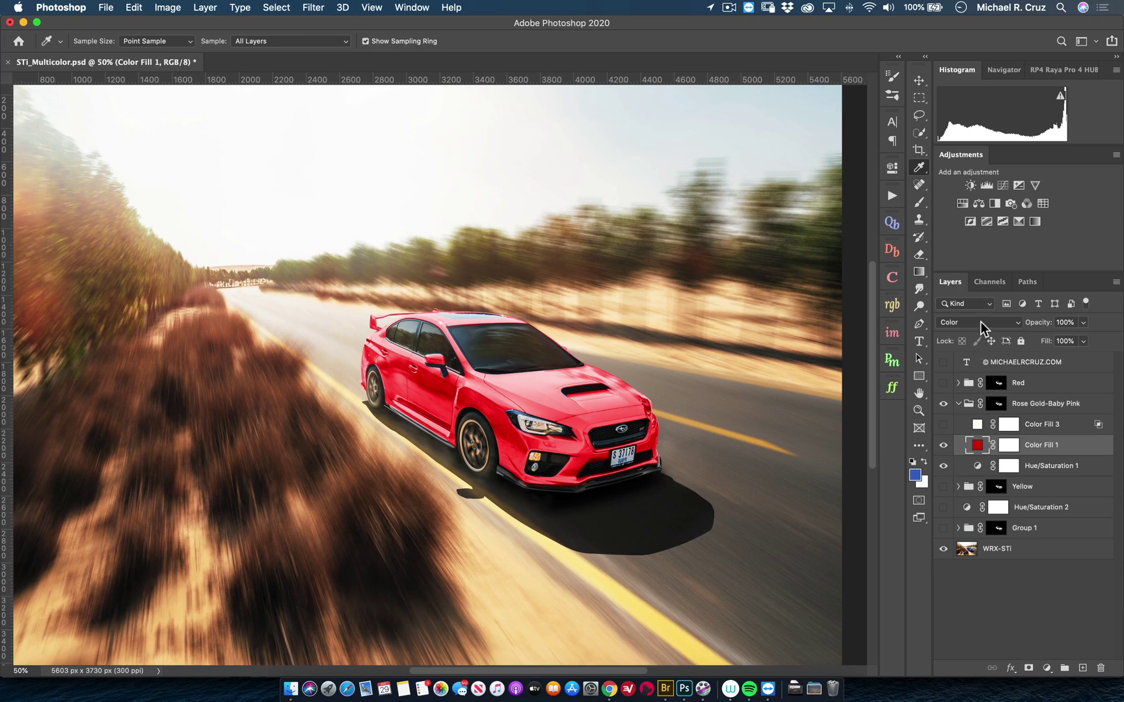
{"action": "left_click", "coordinate": [943, 424]}
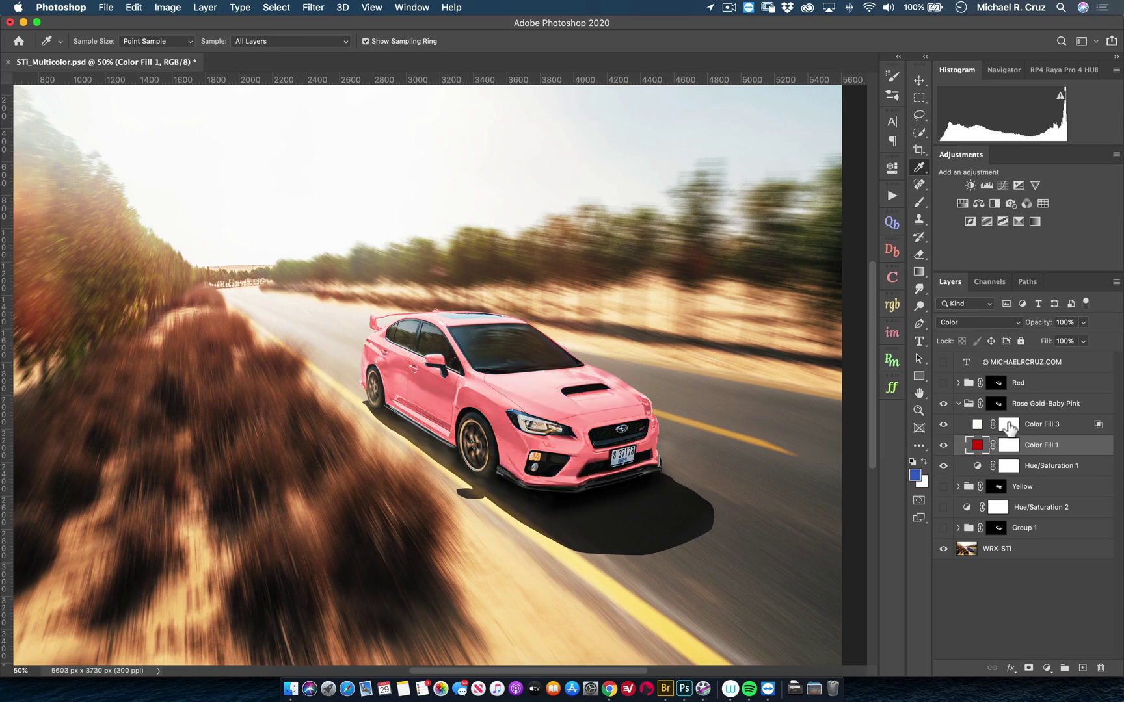
Step: Review the blending options of Color Fill 3, and hide and collapse the Rose Gold-Baby Pink group
{"action": "left_click", "coordinate": [1065, 435]}
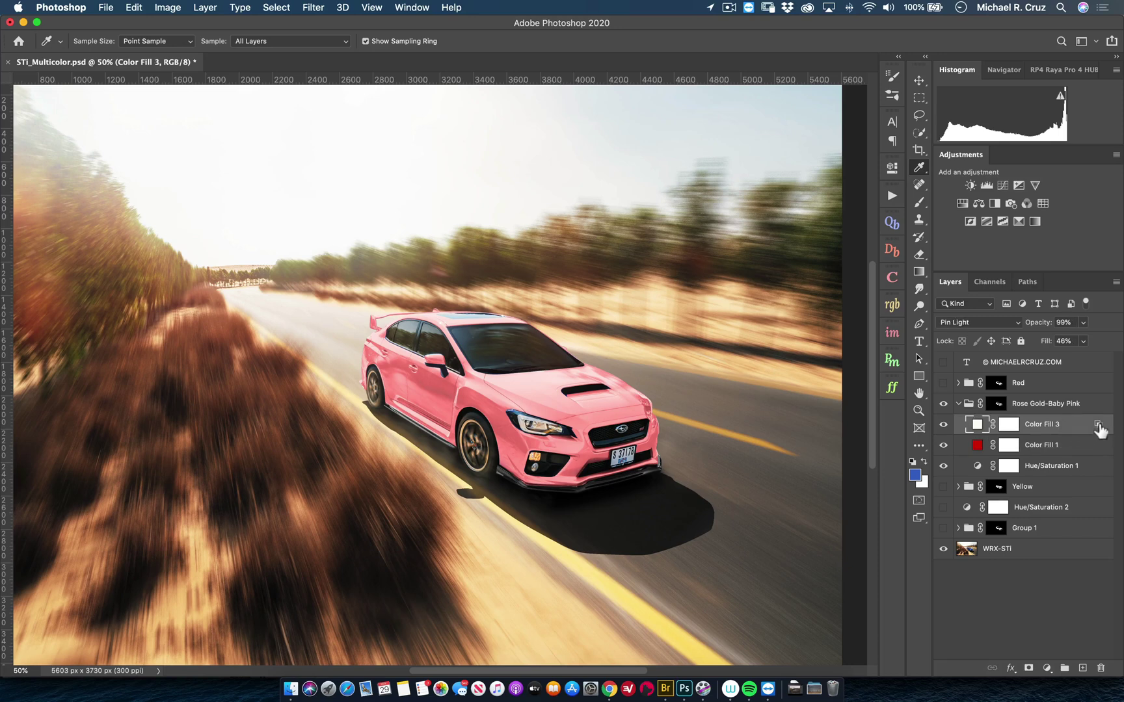
{"action": "double_click", "coordinate": [1099, 433]}
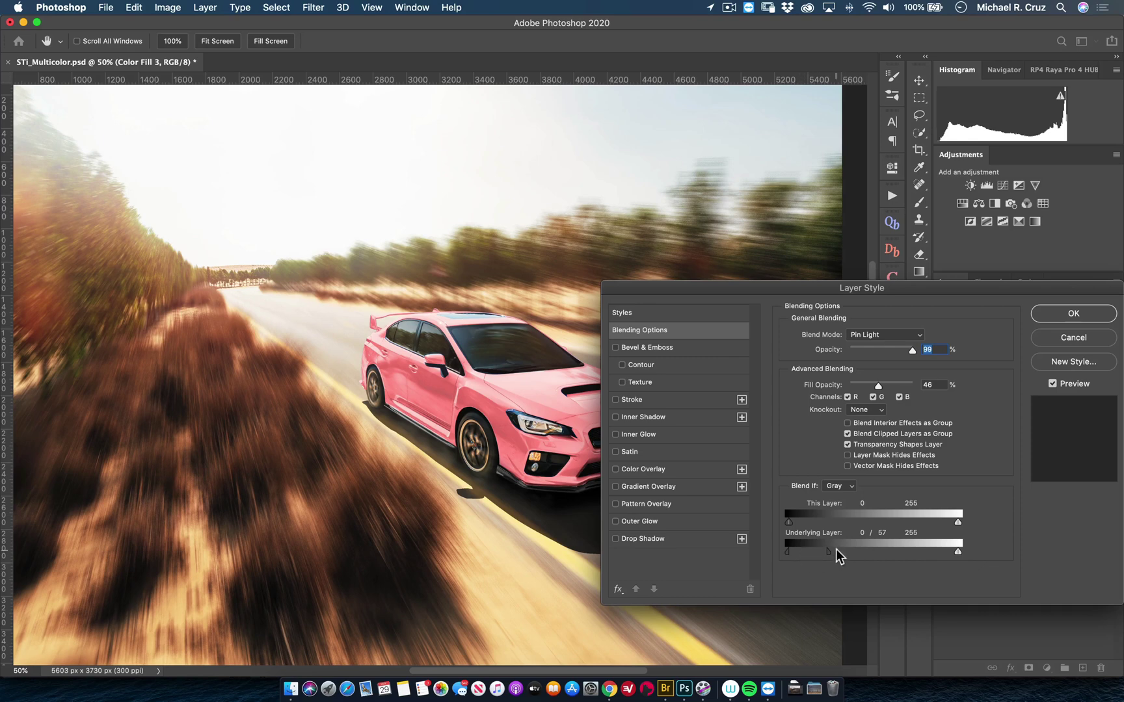
{"action": "left_click", "coordinate": [1074, 314]}
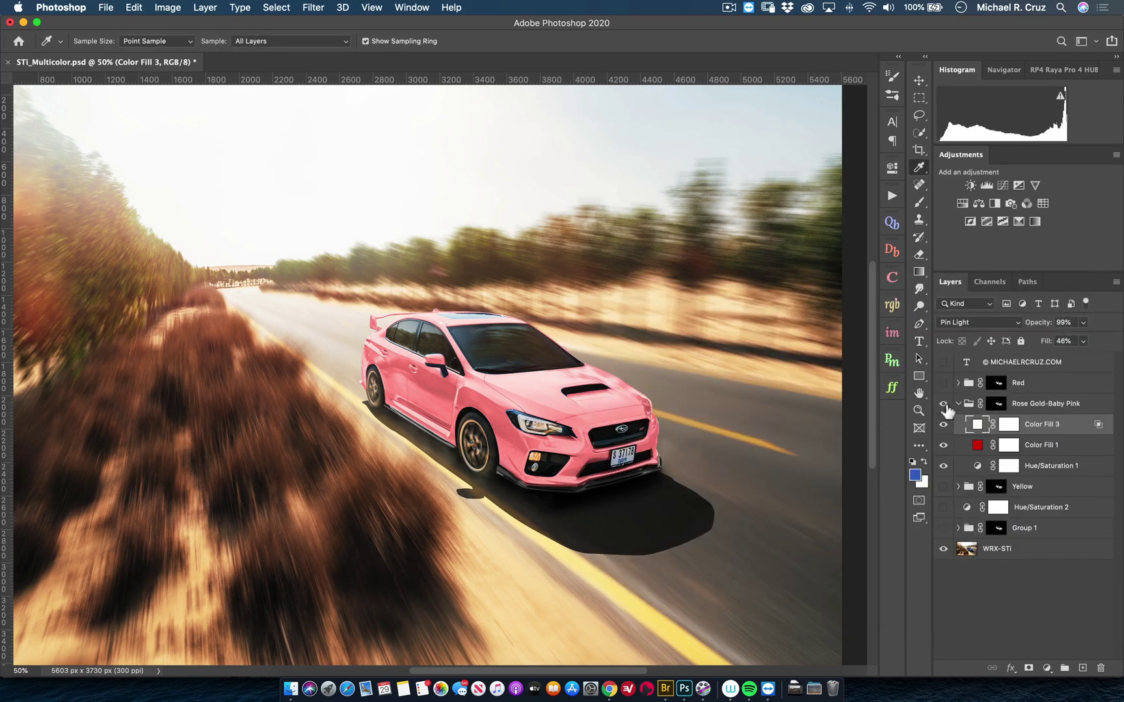
{"action": "left_click", "coordinate": [943, 404]}
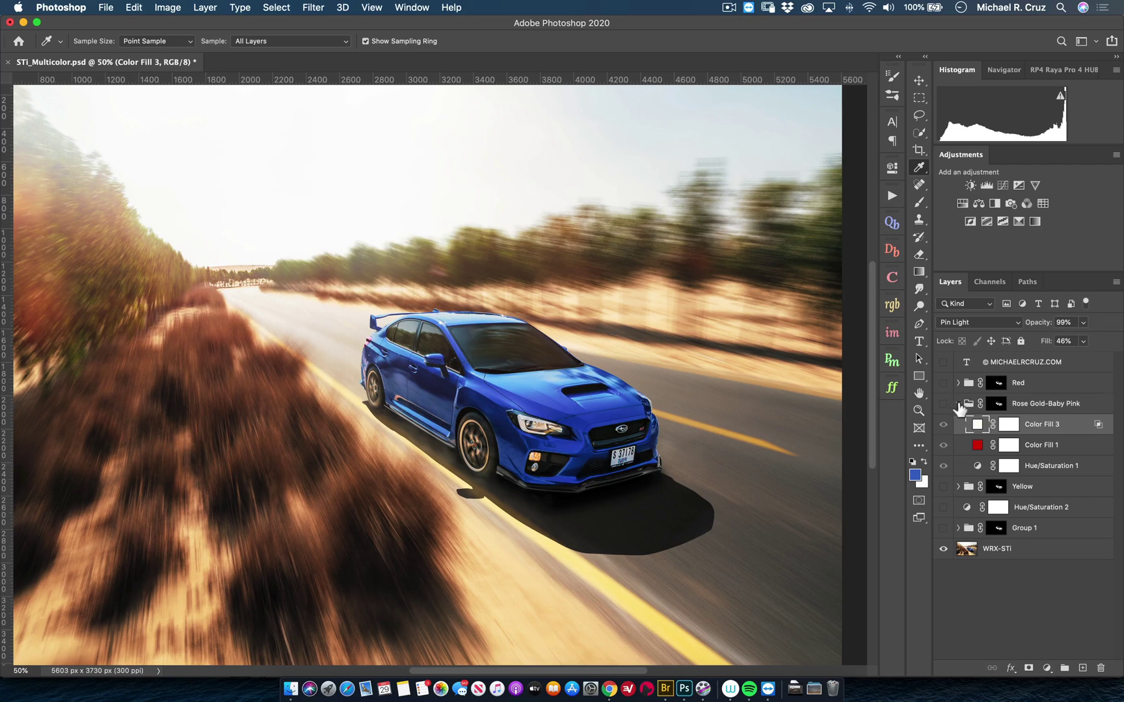
{"action": "left_click", "coordinate": [957, 404]}
Step: Expand and show the Red group, select its Color Fill 1, and toggle that fill to compare the car with and without it
{"action": "left_click", "coordinate": [958, 382]}
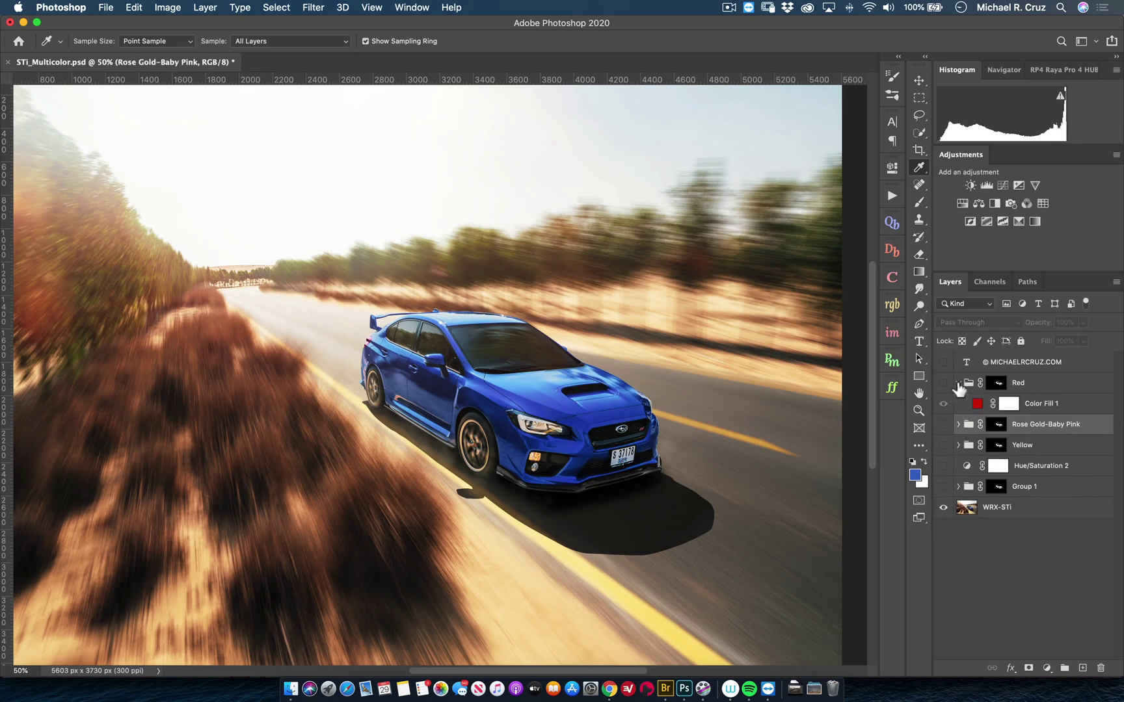
{"action": "left_click", "coordinate": [1056, 405]}
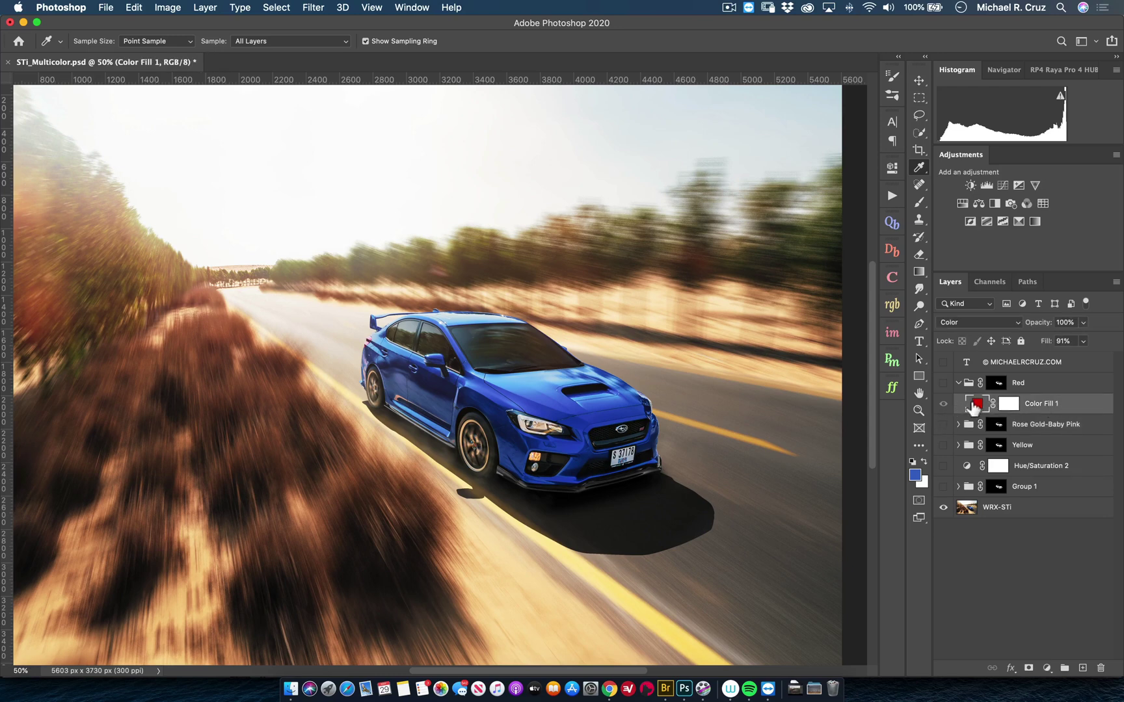
{"action": "left_click", "coordinate": [943, 383]}
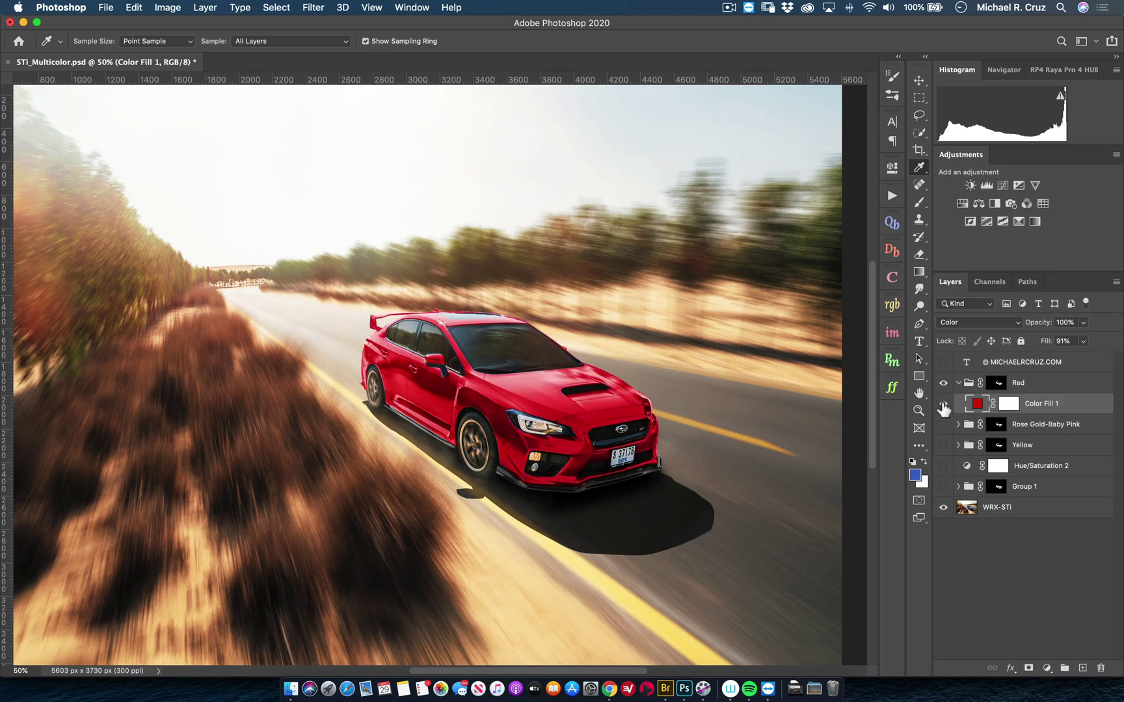
{"action": "left_click", "coordinate": [943, 405]}
{"action": "left_click", "coordinate": [943, 405]}
{"action": "left_click", "coordinate": [943, 404]}
{"action": "left_click", "coordinate": [943, 404]}
Step: Change the Red group's Color Fill 1 to a brighter red, ee0505
{"action": "double_click", "coordinate": [974, 403]}
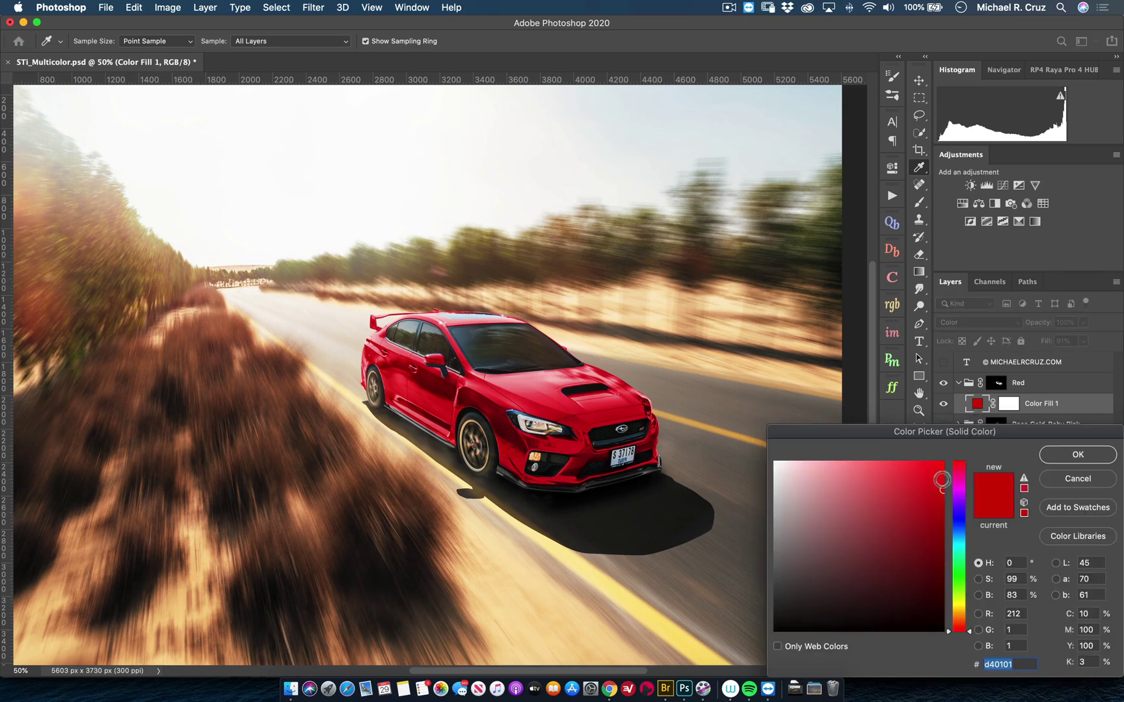
{"action": "left_click_drag", "start_coordinate": [942, 480], "coordinate": [941, 472]}
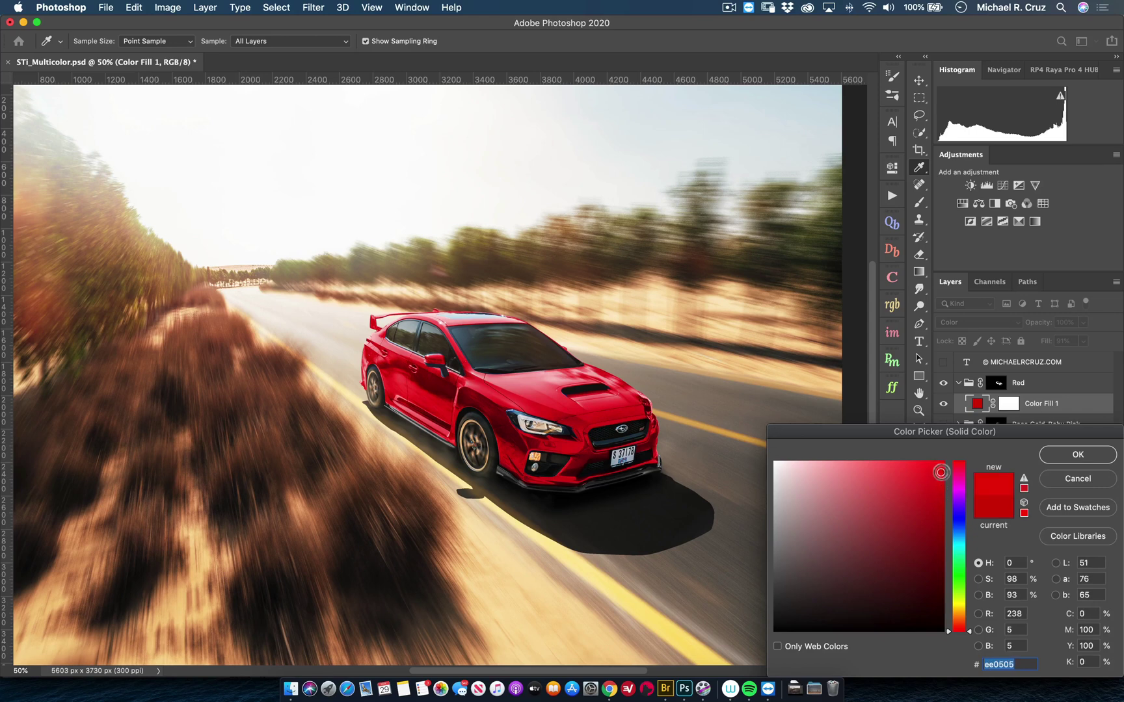
{"action": "left_click", "coordinate": [1094, 450]}
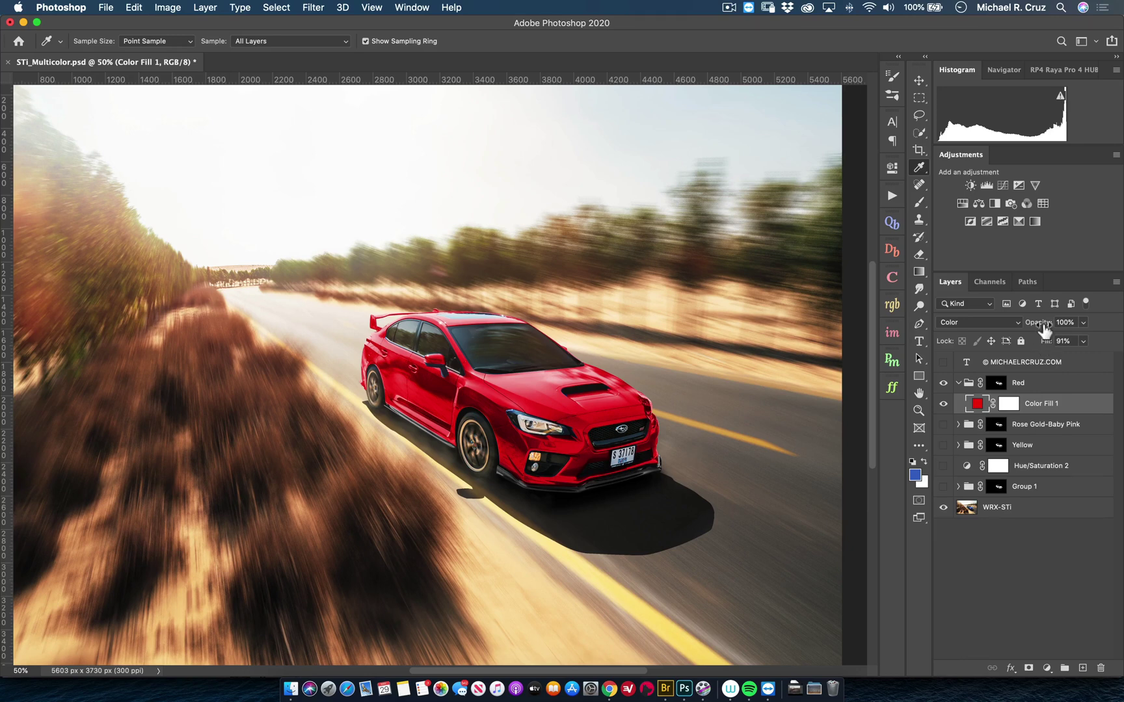
Step: Hide Color Fill 1 and the Red group, and collapse the group
{"action": "left_click", "coordinate": [944, 404]}
{"action": "left_click", "coordinate": [943, 383]}
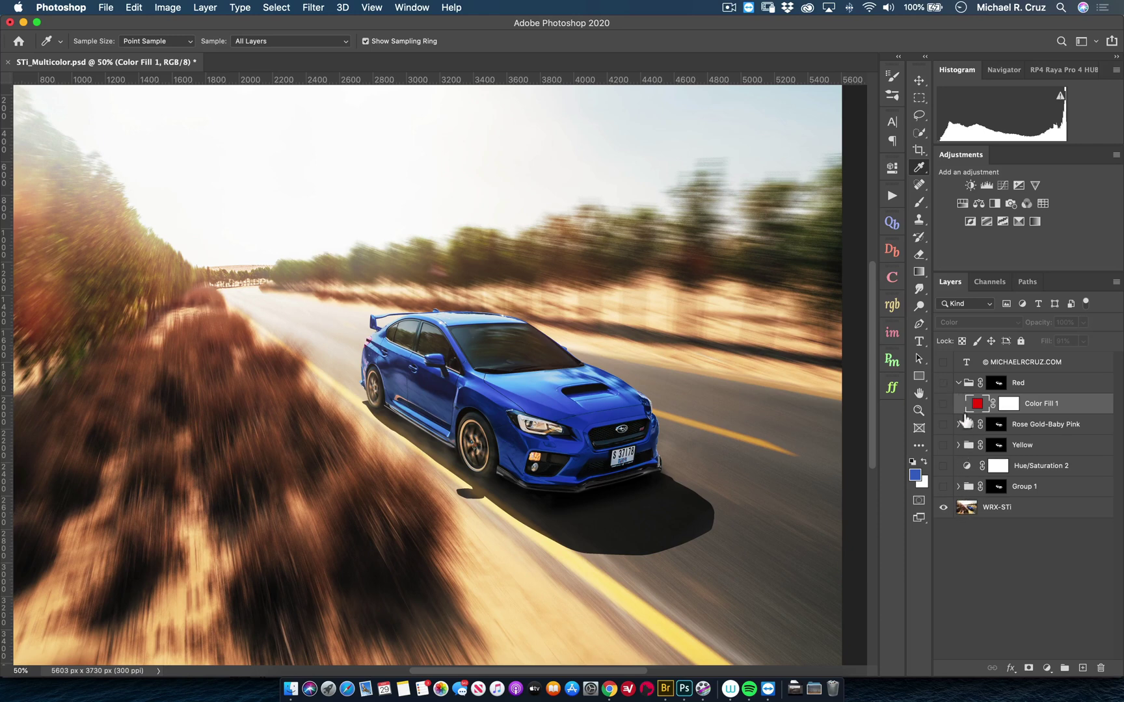
{"action": "left_click", "coordinate": [957, 383]}
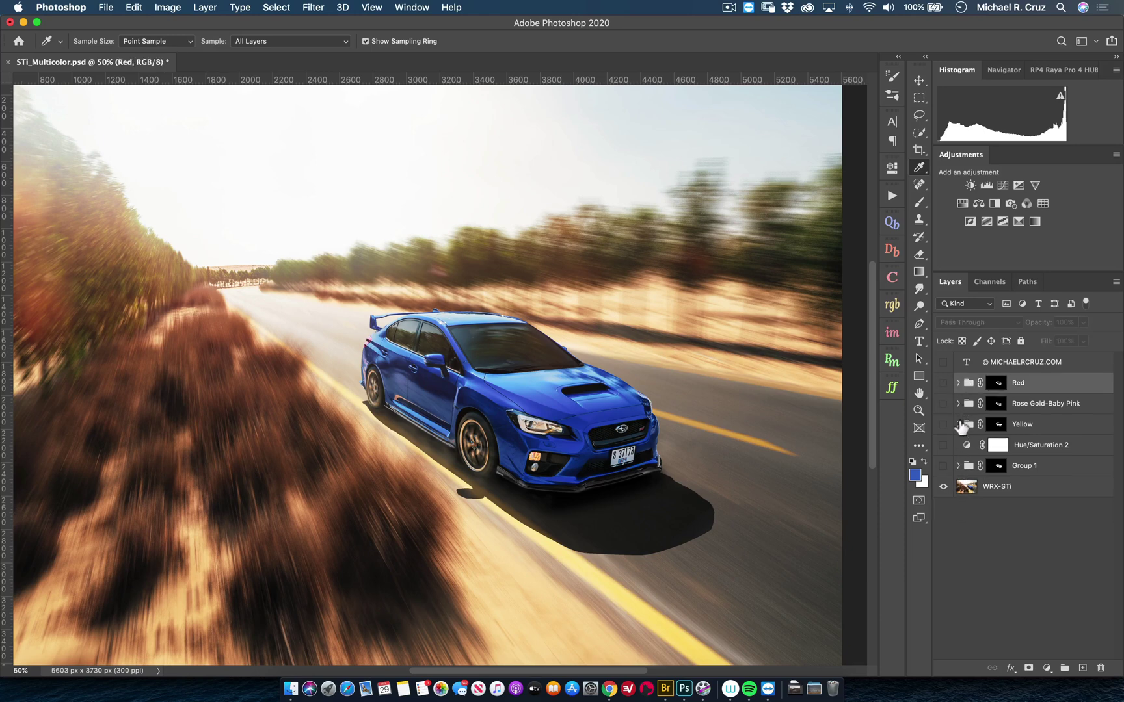